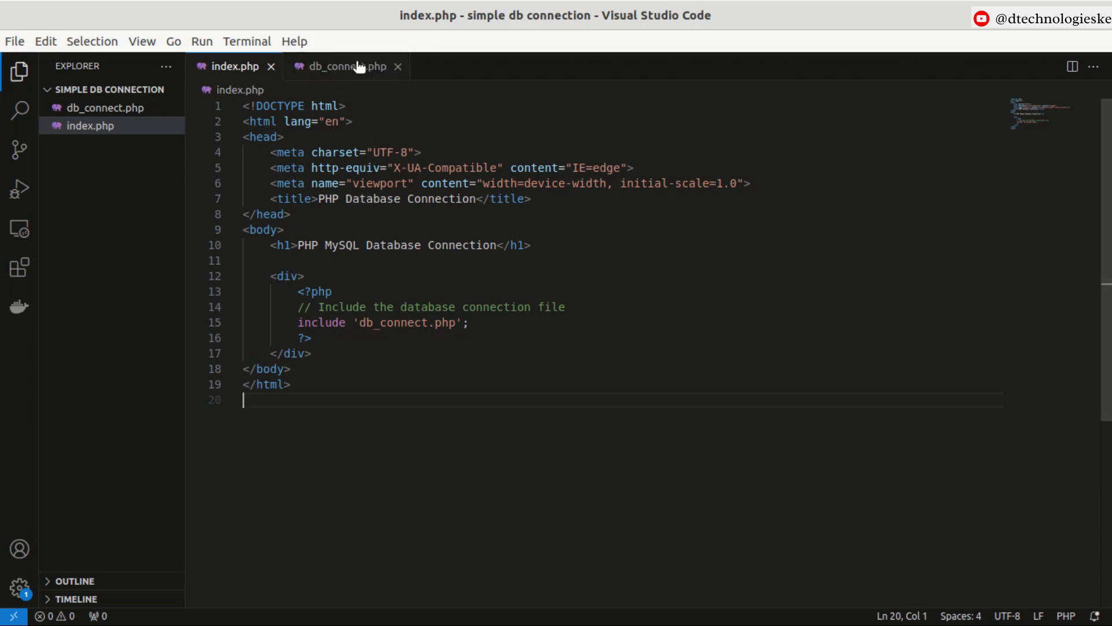
Review the code in index.php and db_connect.php, including the include line and database credentials.
click(323, 68)
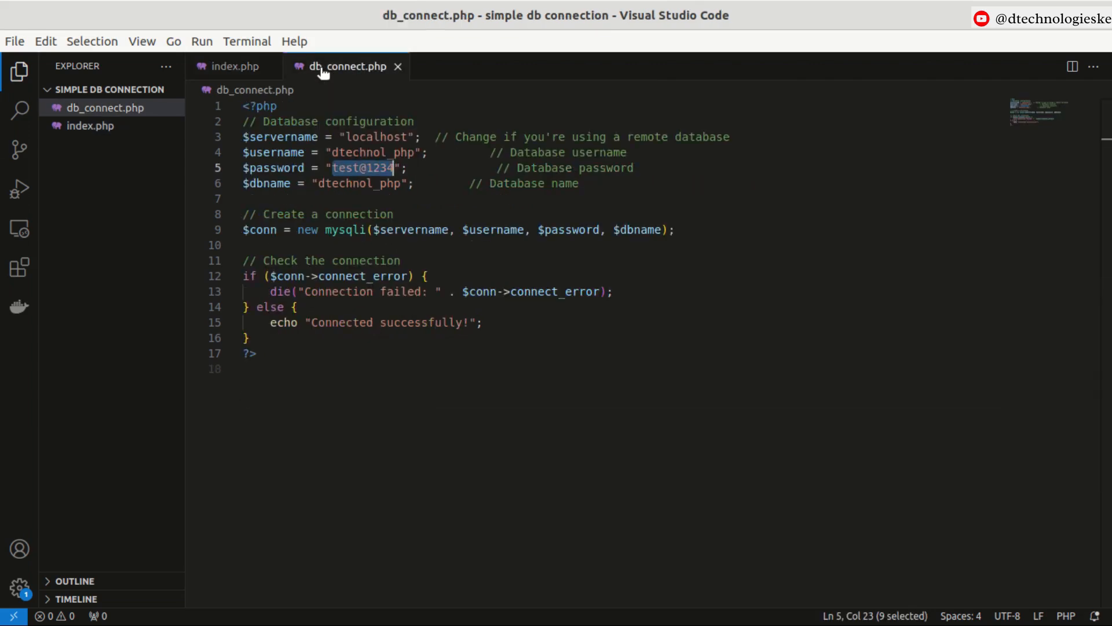
click(232, 66)
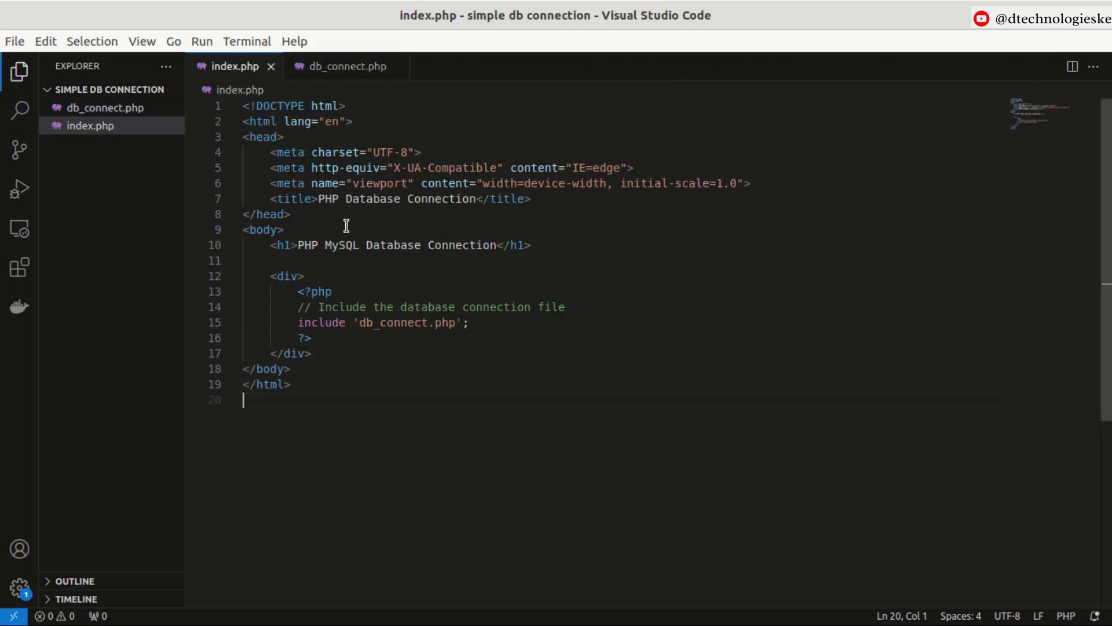
click(346, 68)
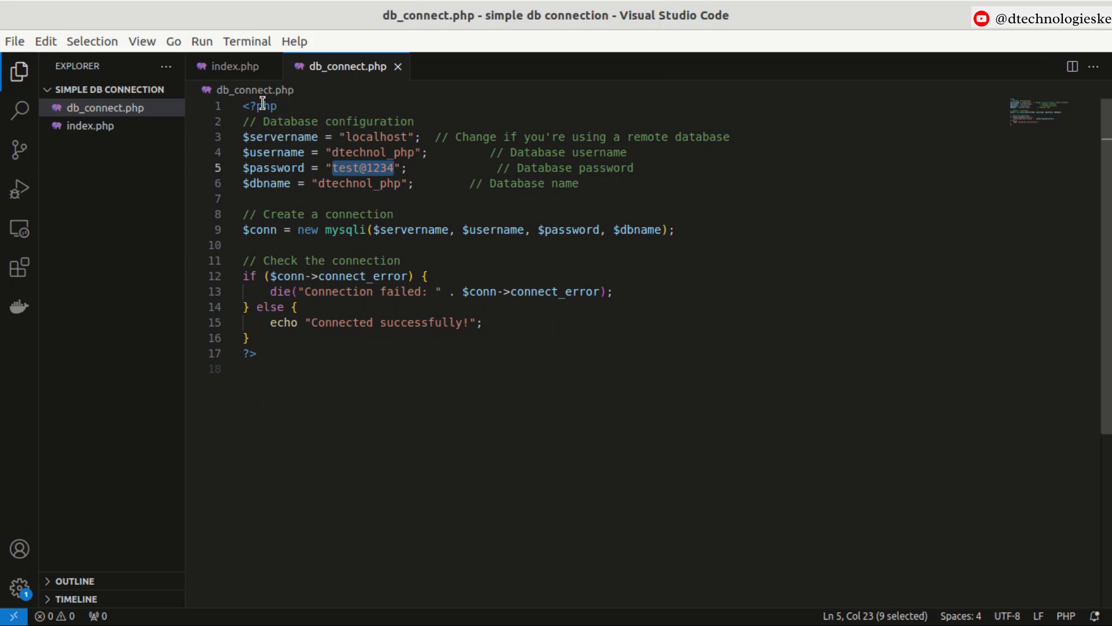
click(234, 67)
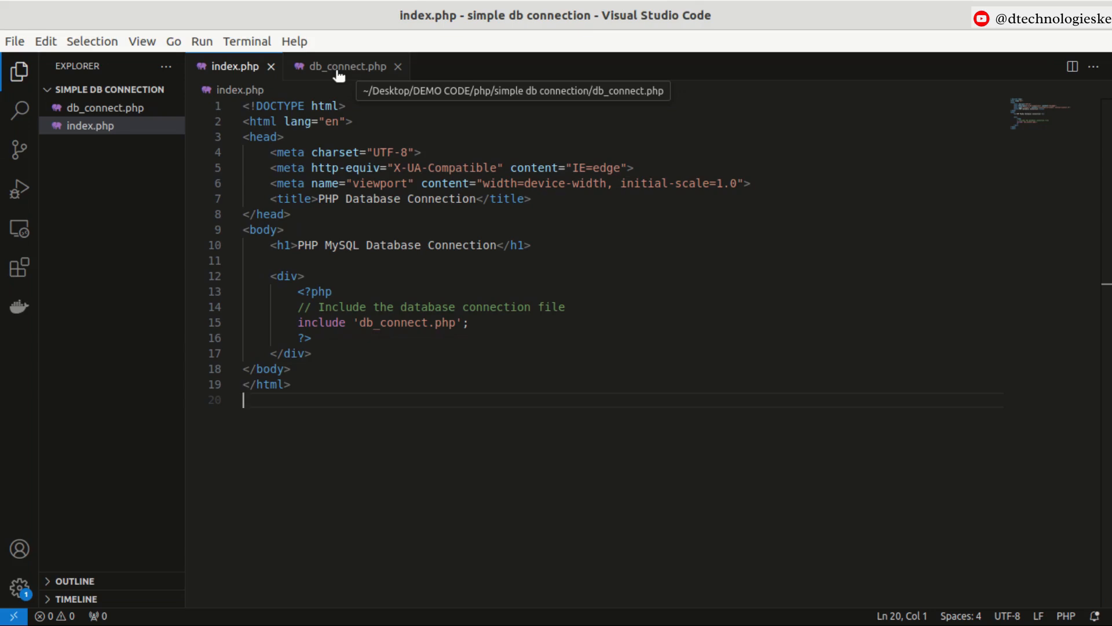
key(alt)
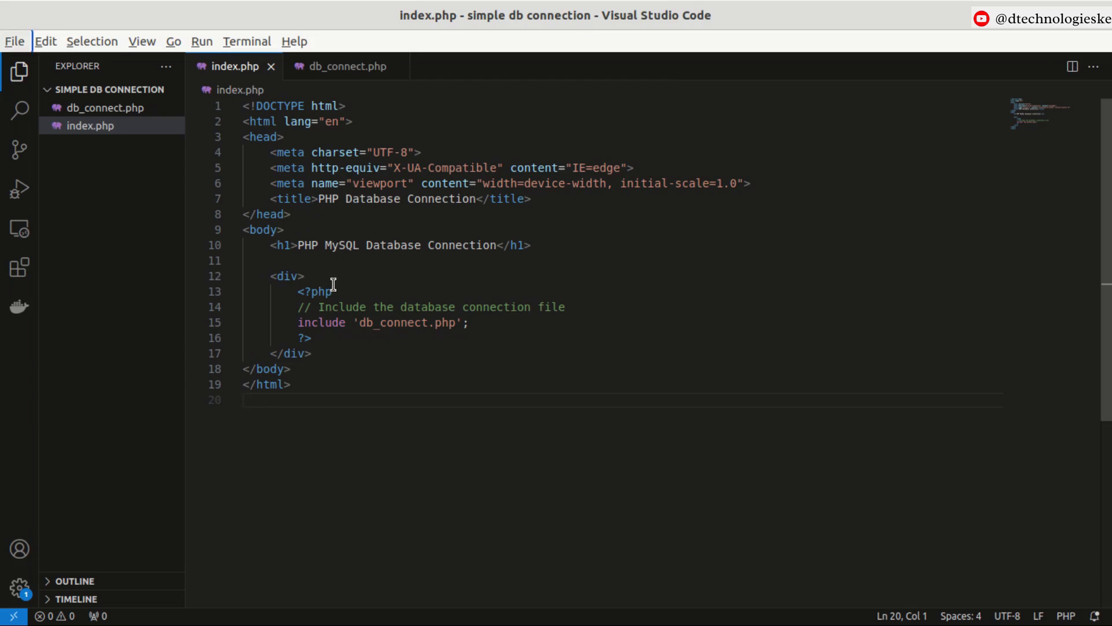
drag(325, 402, 234, 108)
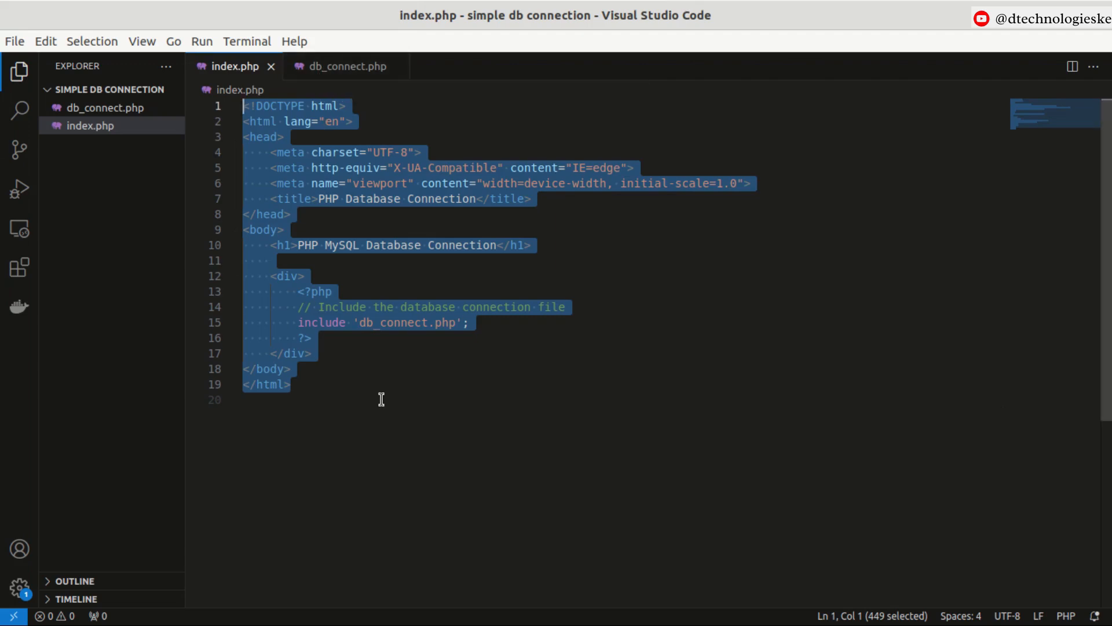
click(296, 323)
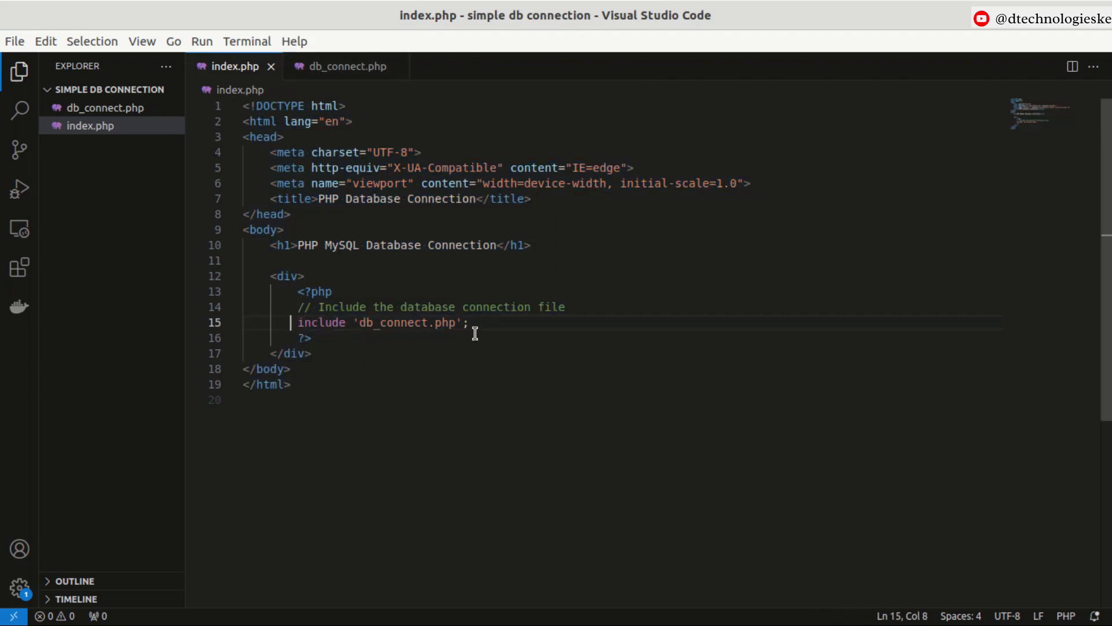
drag(513, 318, 298, 322)
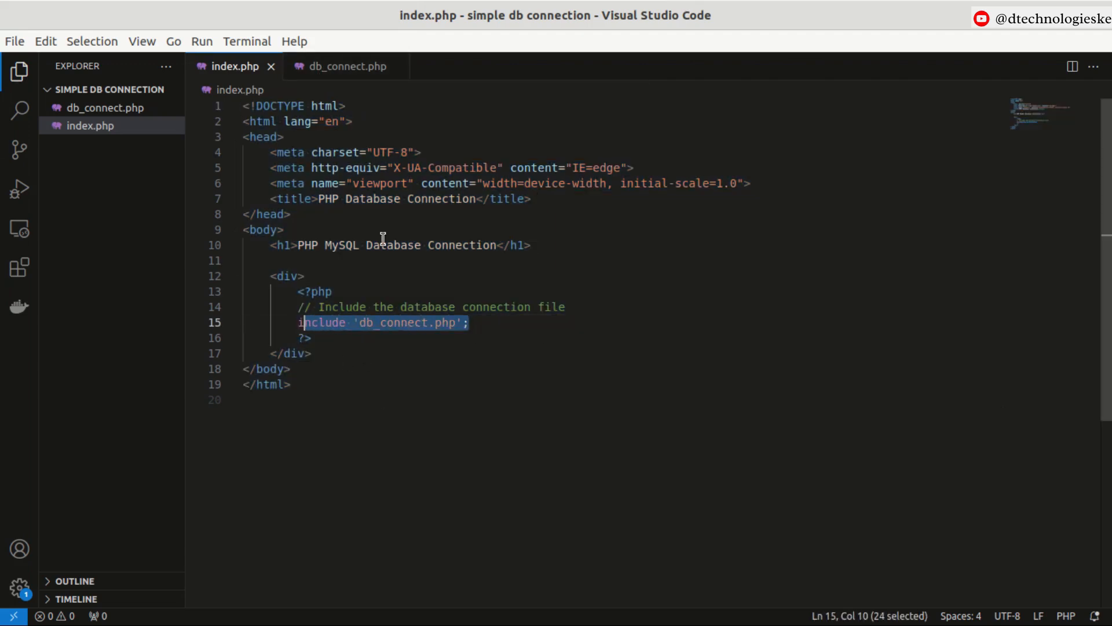
click(305, 67)
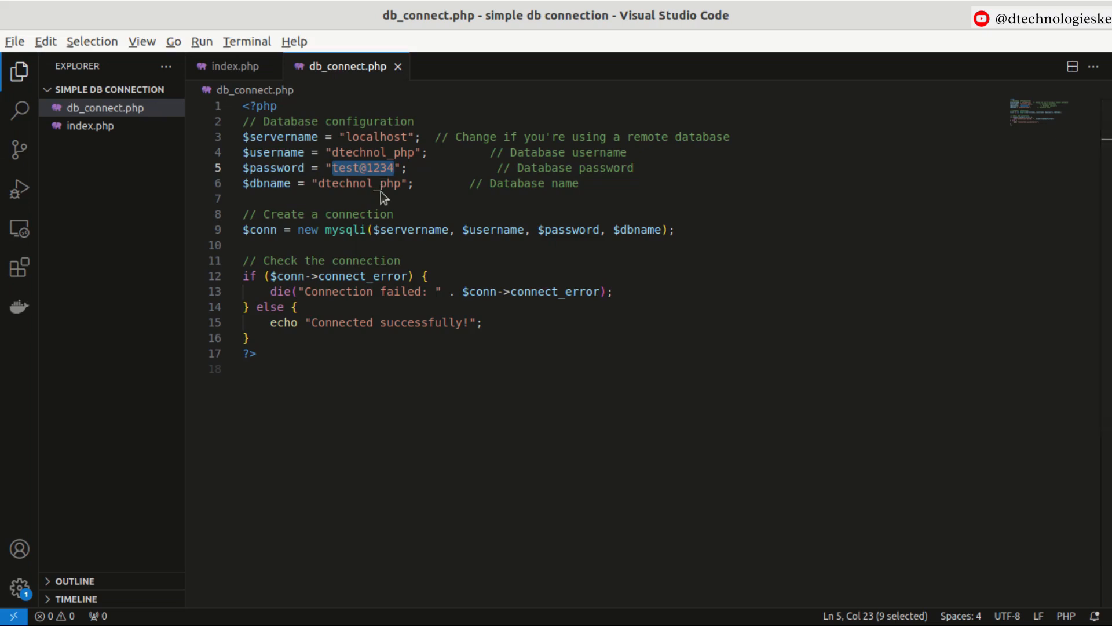
Open a terminal window and a new integrated terminal in the project folder.
key(ctrl+alt+t)
drag(404, 79, 363, 260)
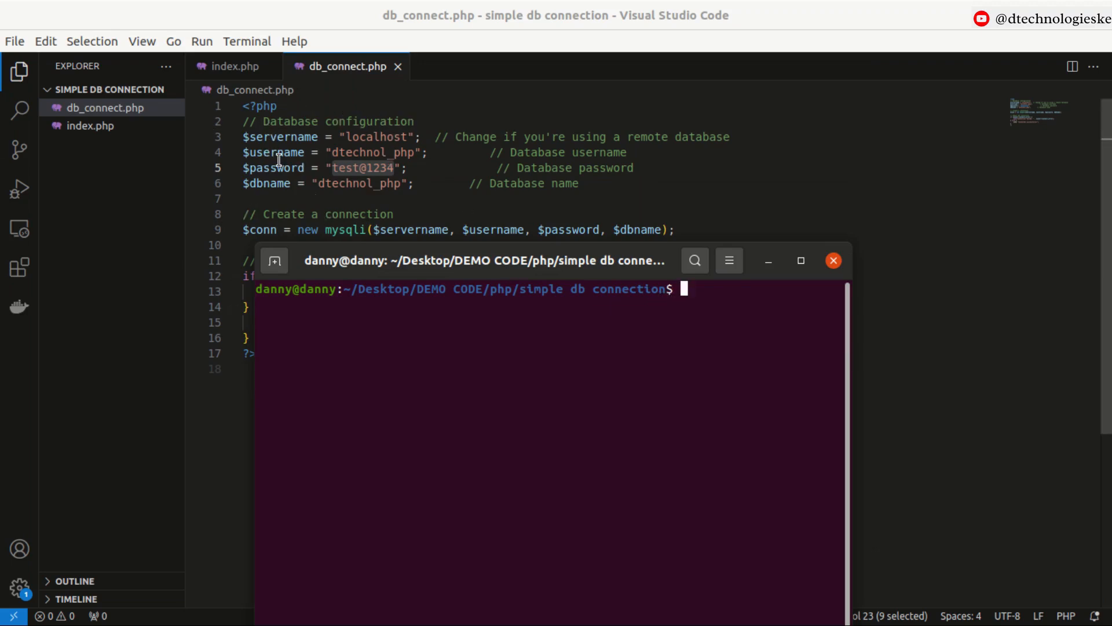
click(231, 67)
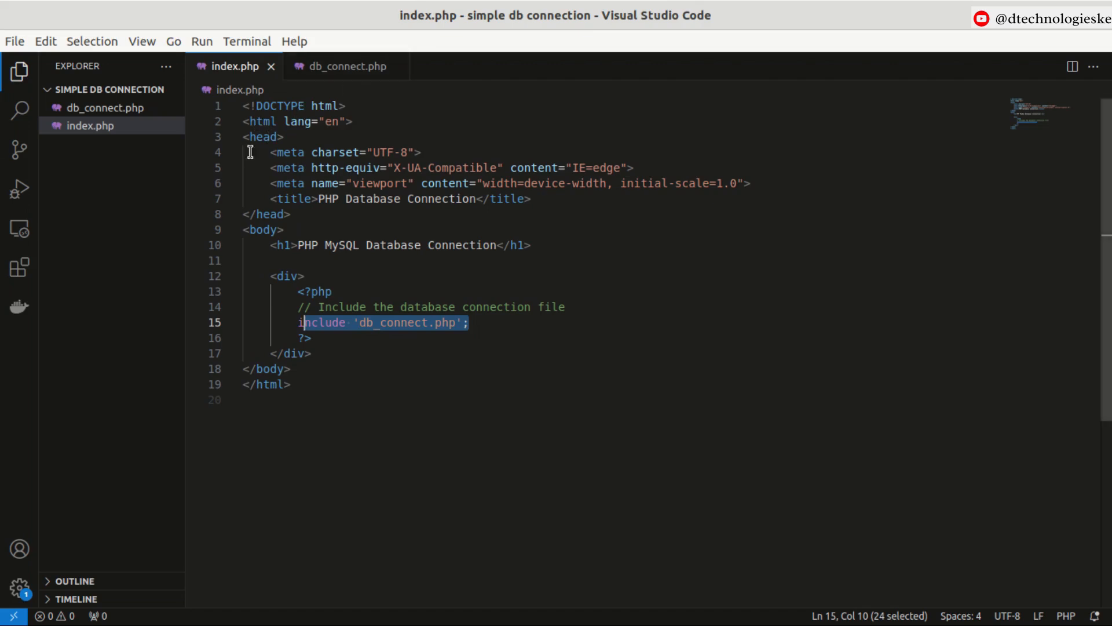
key(alt+Tab)
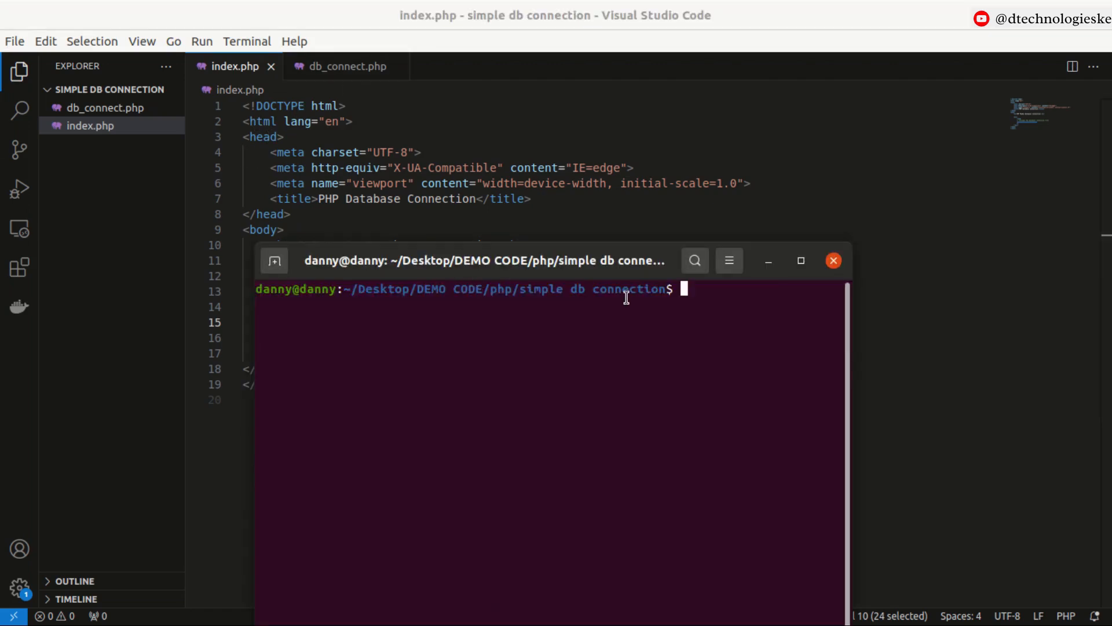
click(374, 138)
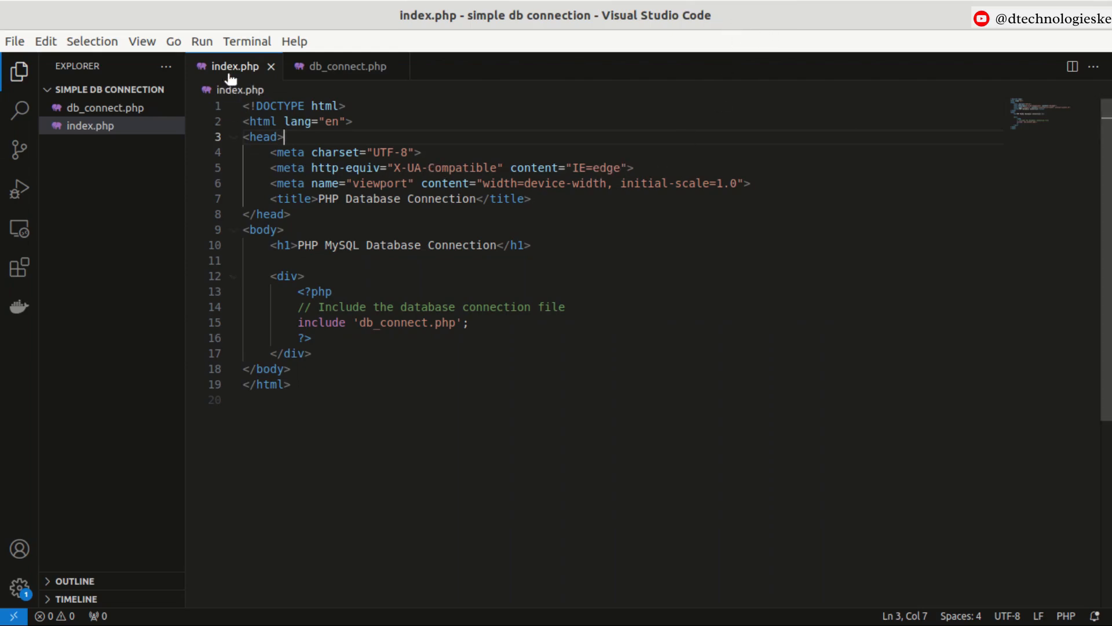
click(233, 44)
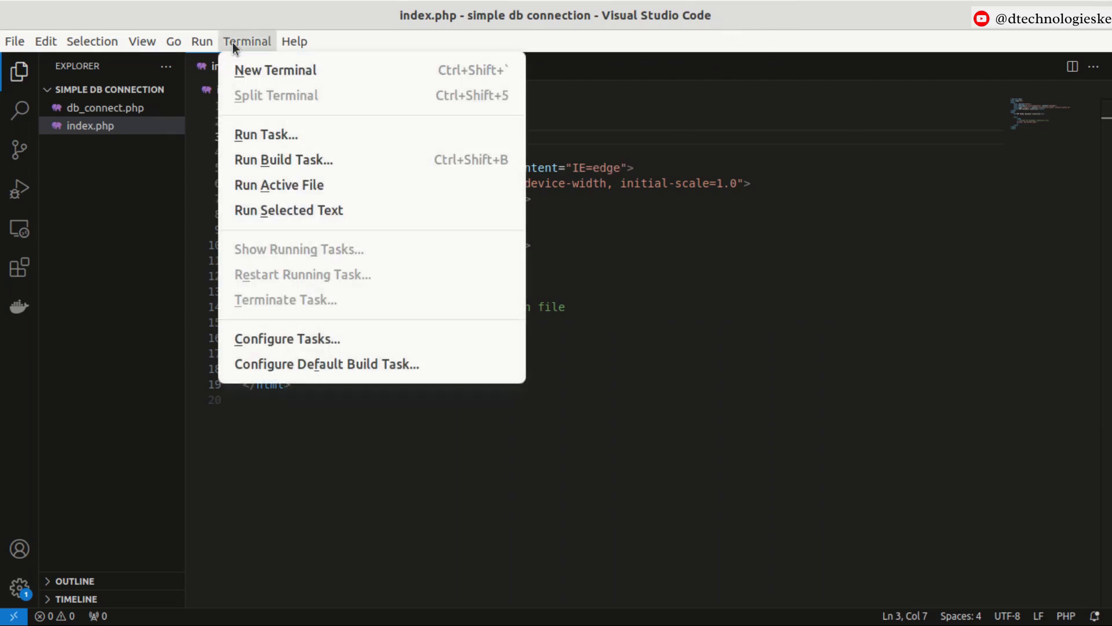
click(238, 79)
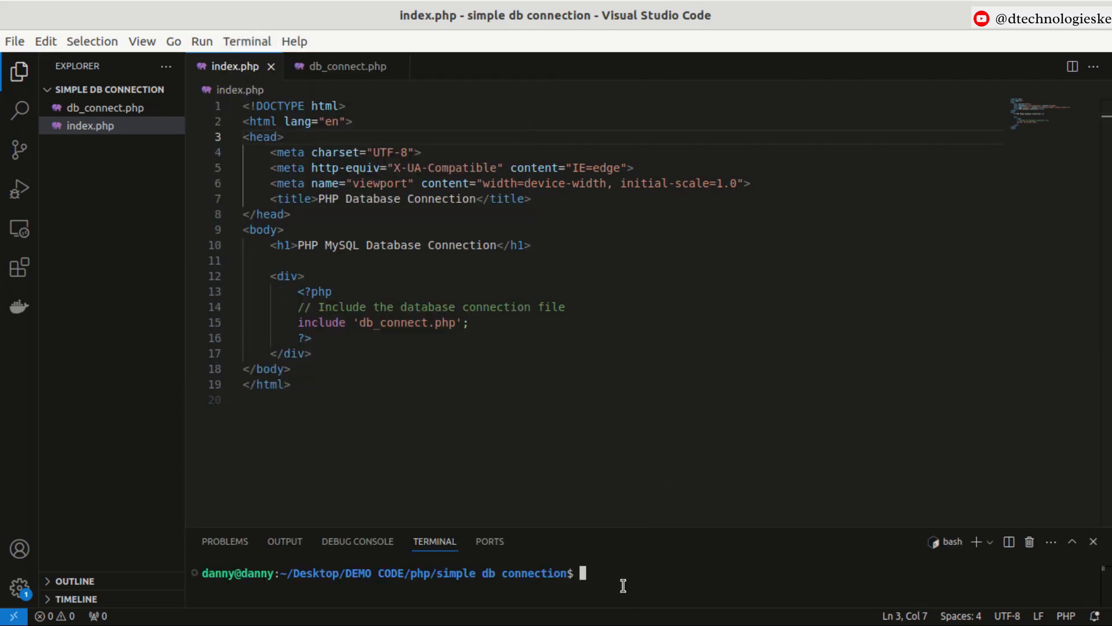
key(alt)
In a maximized terminal window, start the PHP development server with php -S localhost:8000.
key(ctrl+alt+t)
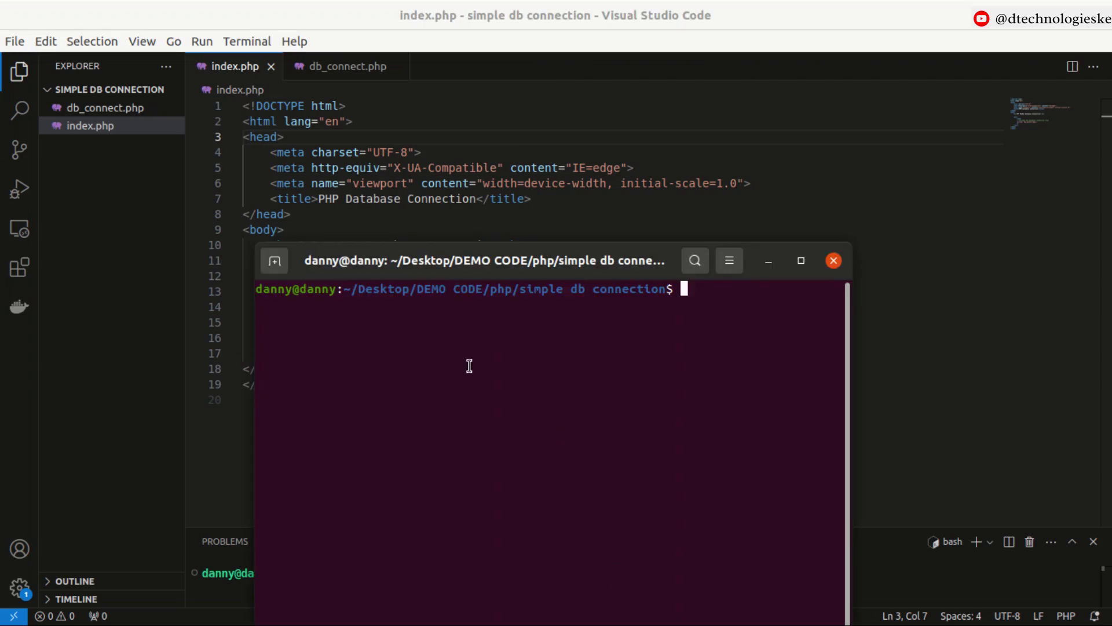
drag(422, 259, 400, 458)
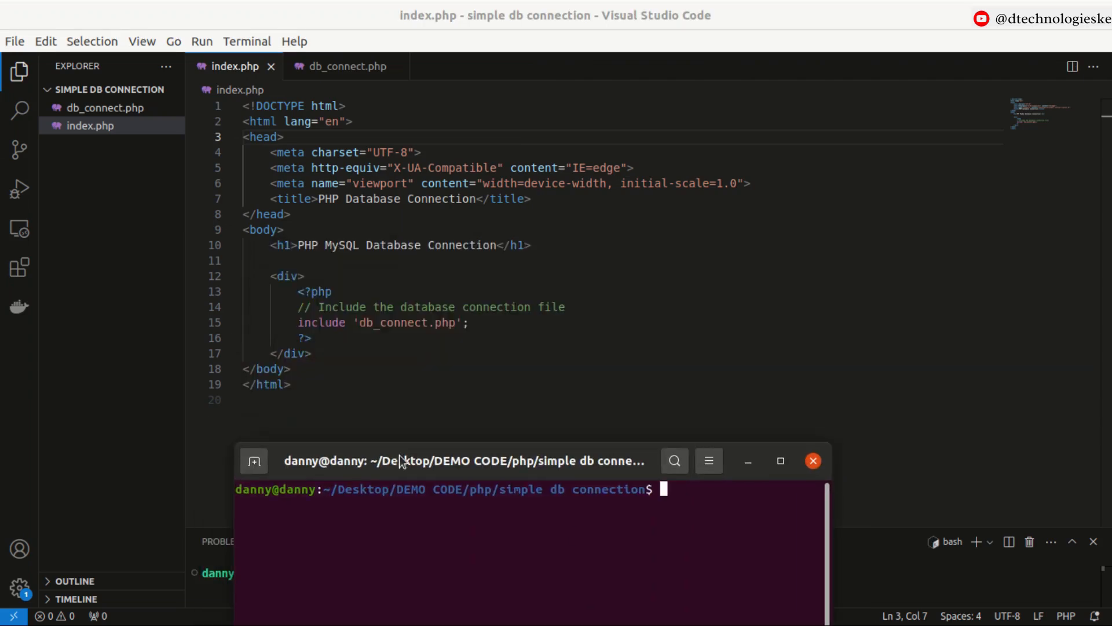
text(clear)
key(Up)
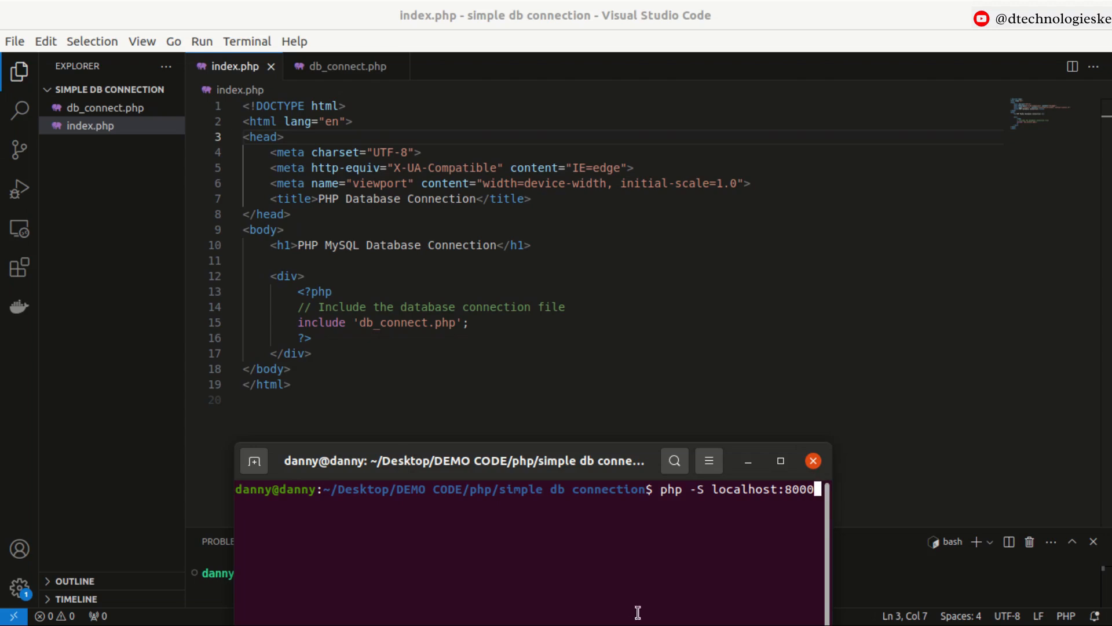
click(780, 460)
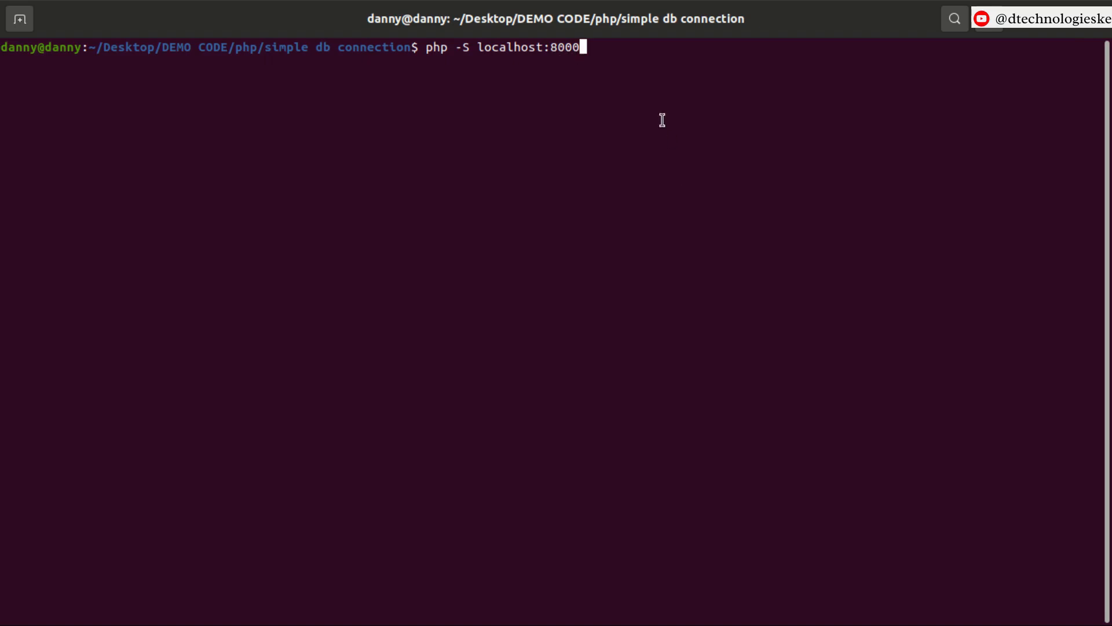
key(Return)
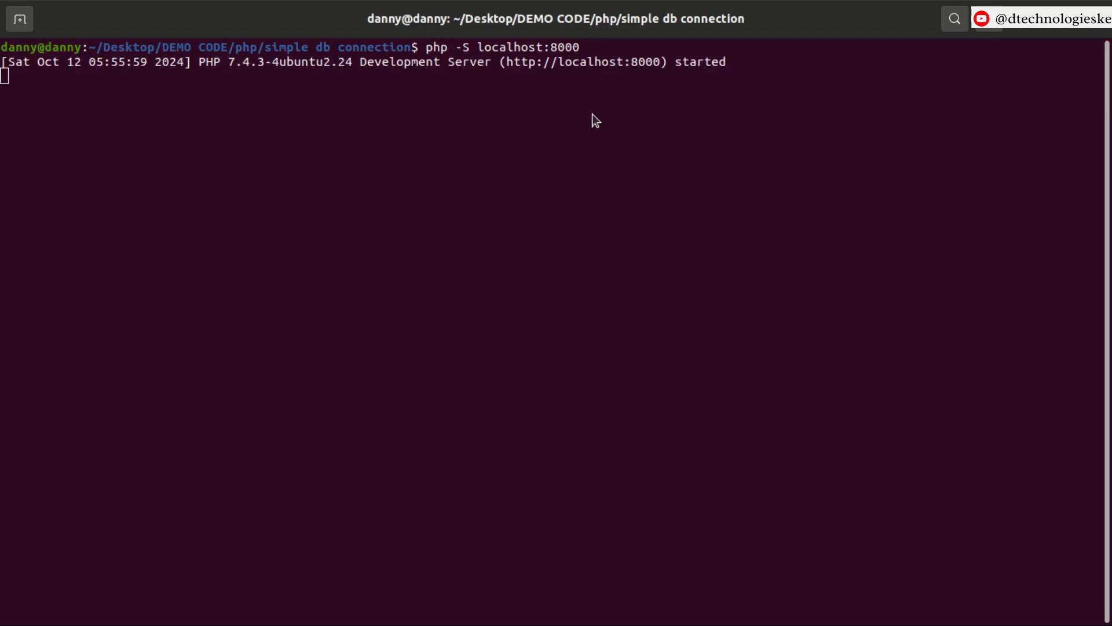
Open 127.0.0.1:8000 in a new browser tab and highlight the page output.
key(alt+Tab)
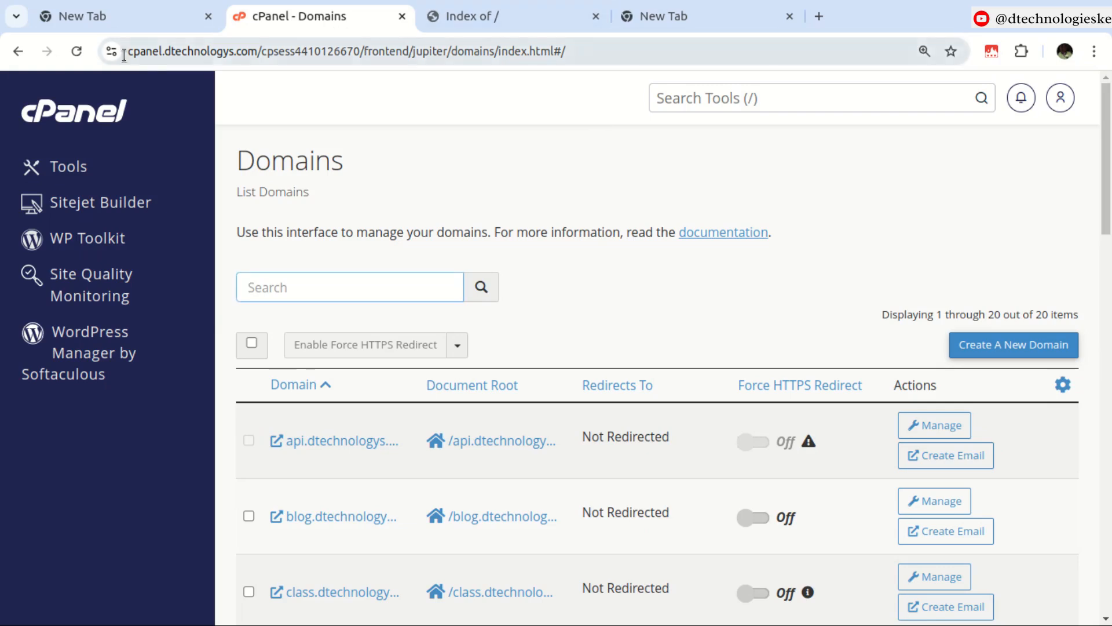
click(101, 21)
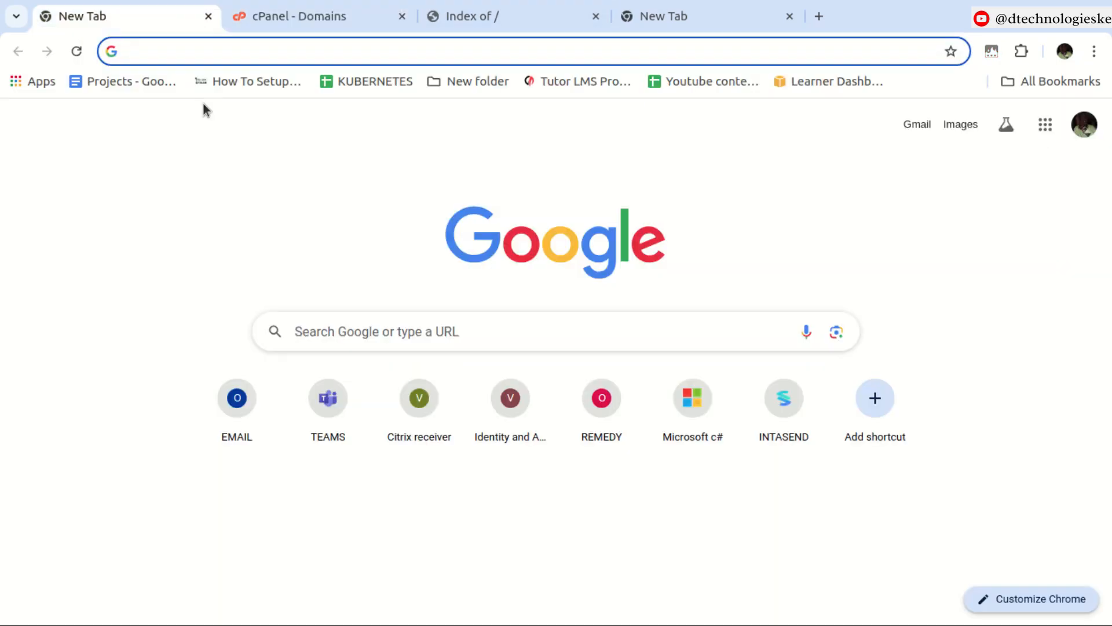
text(12)
key(Return)
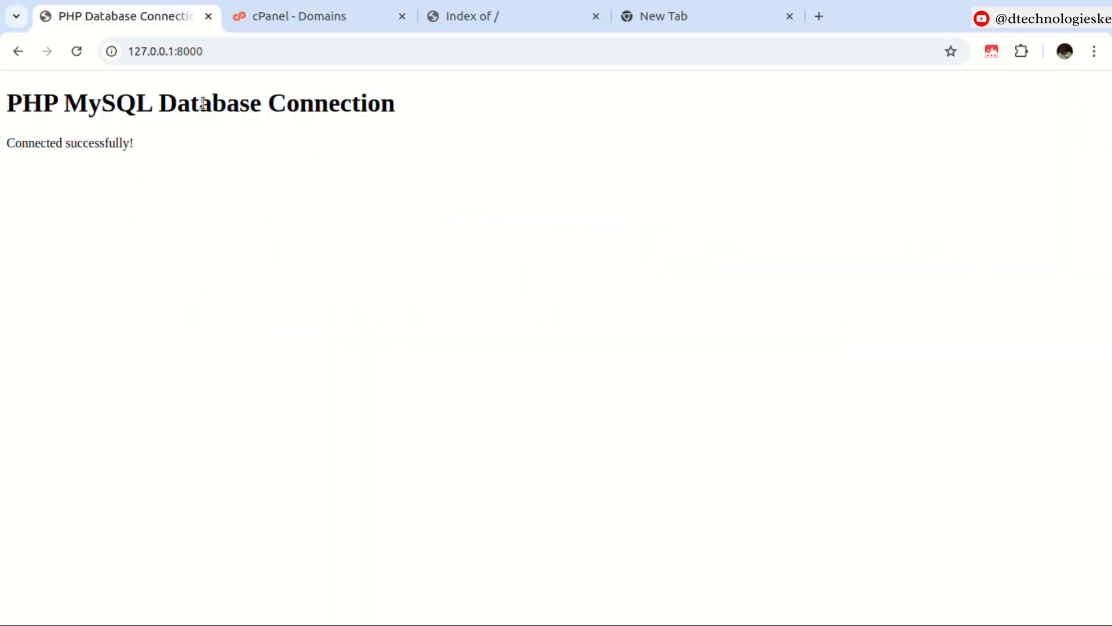
drag(8, 98, 201, 150)
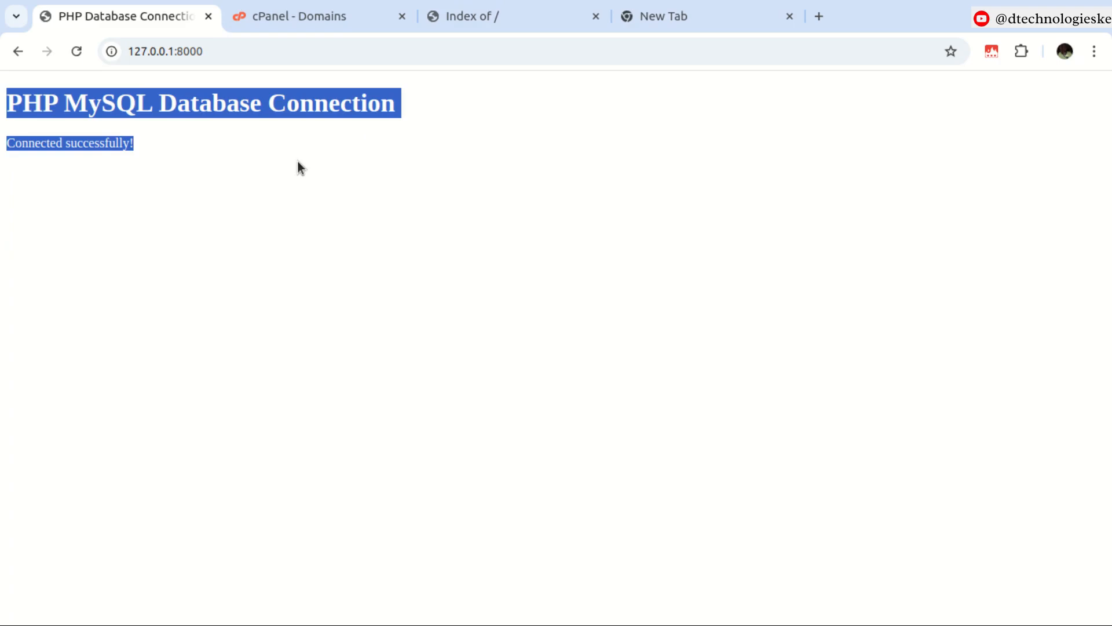
Alter the database password value in db_connect.php by appending an extra character.
key(alt+Tab)
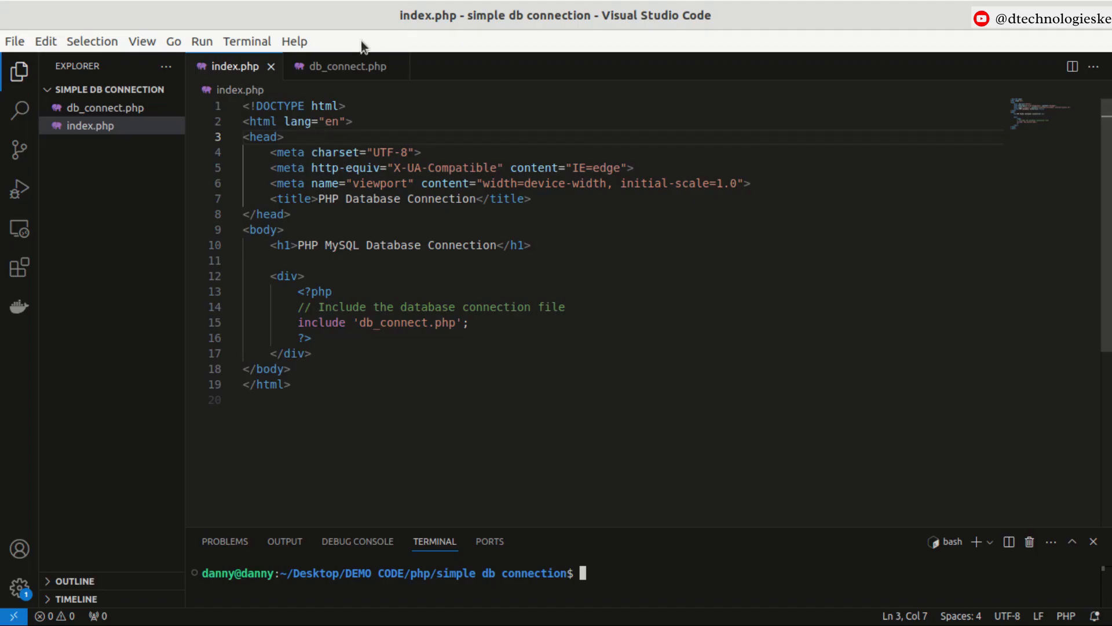
click(367, 66)
text(s)
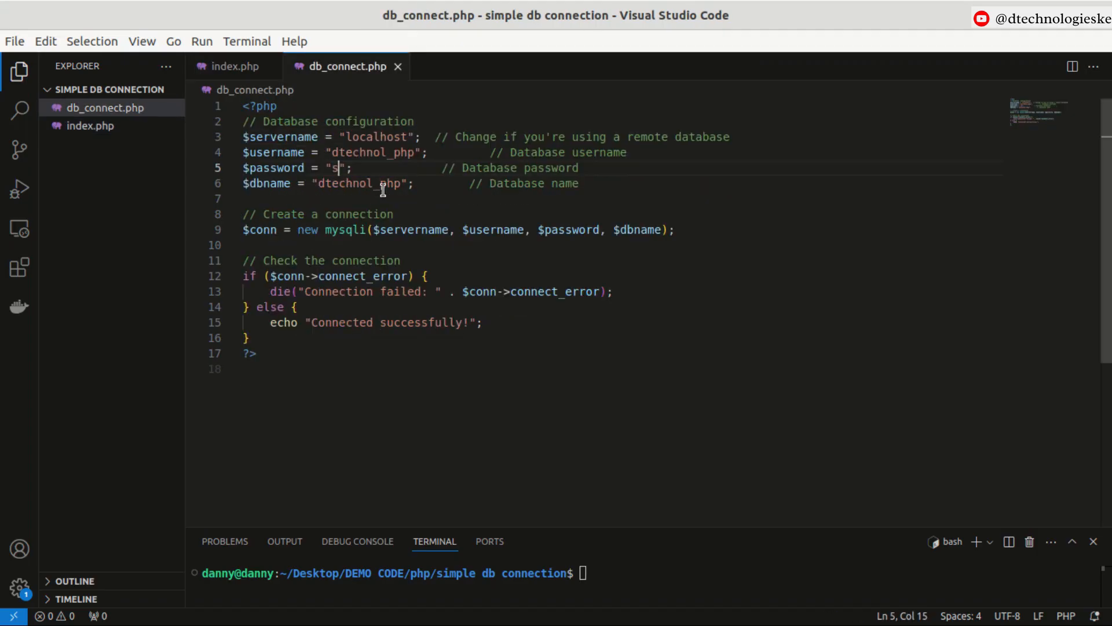
key(ctrl+z)
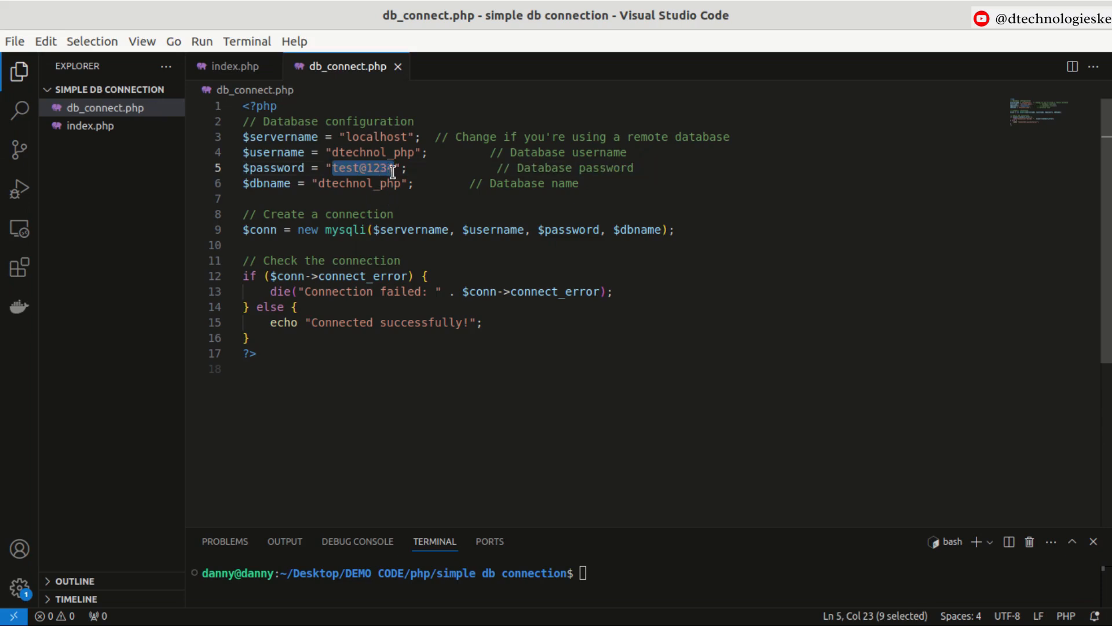
click(395, 168)
text(s)
key(alt+Tab)
key(alt+Tab)
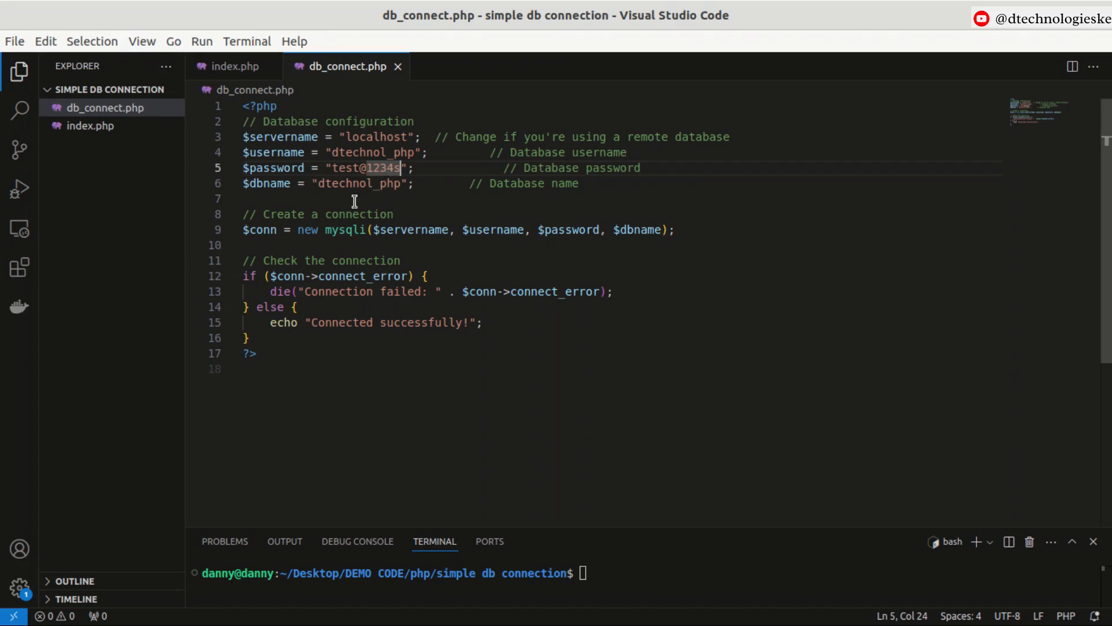
key(alt)
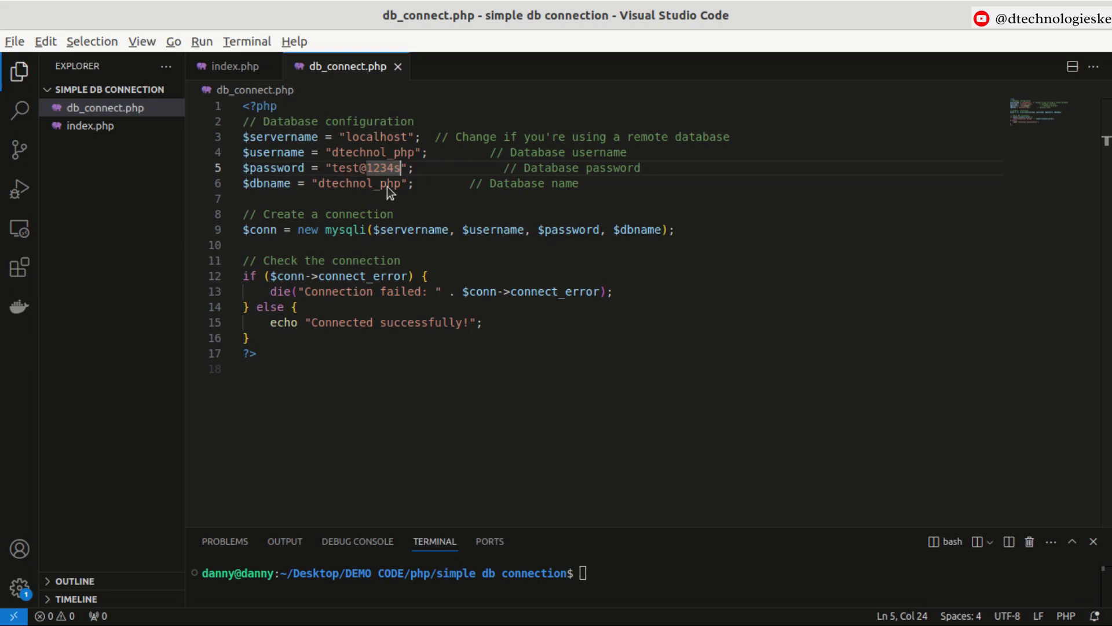
Reload the local site in the browser and highlight the connection message.
key(alt+Tab)
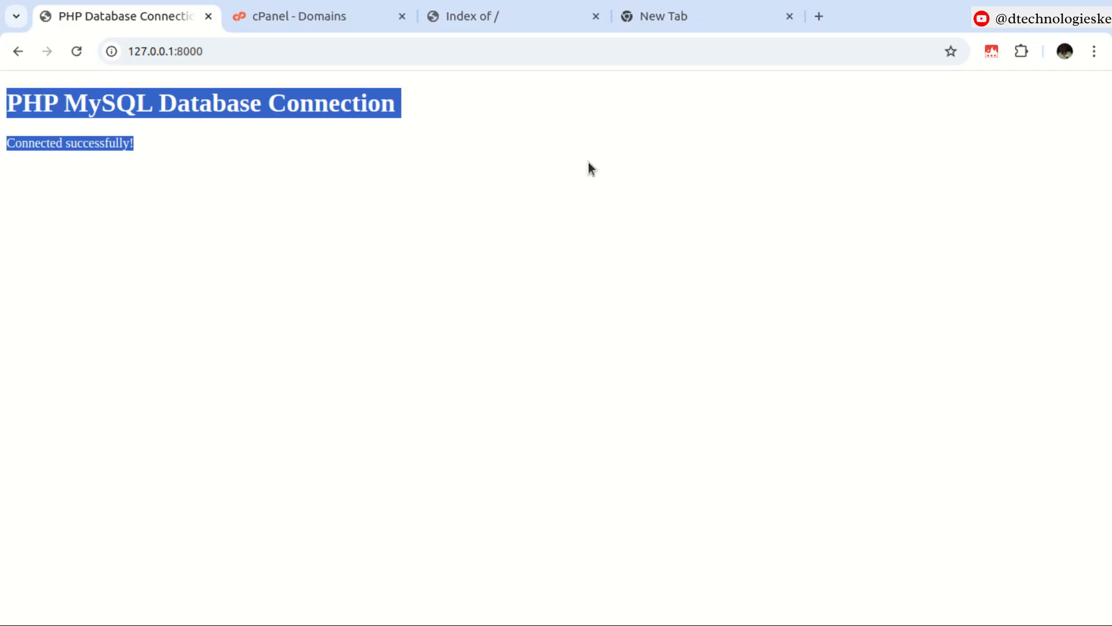
click(76, 51)
drag(106, 144, 467, 140)
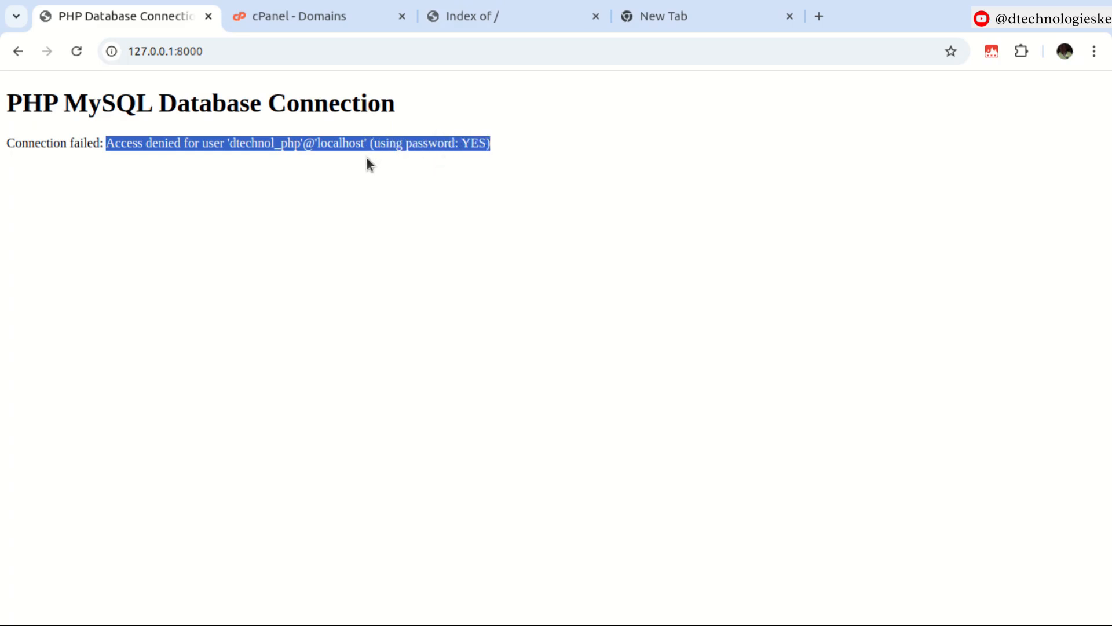
key(alt+Tab)
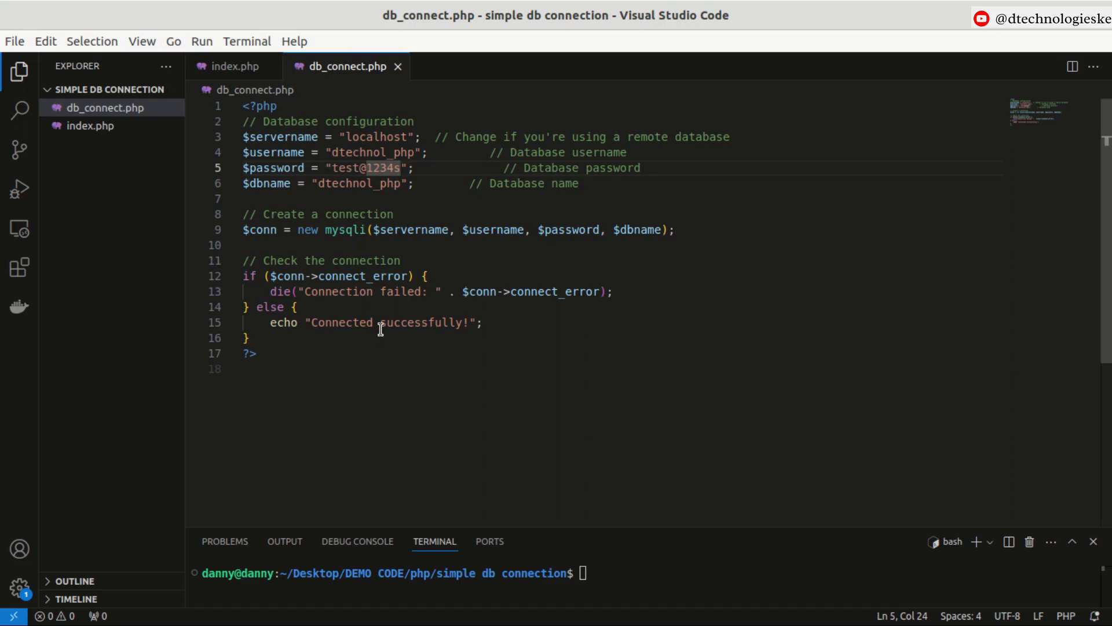
Select both db_connect.php and index.php in the project folder in the file manager.
drag(501, 527, 495, 380)
click(585, 419)
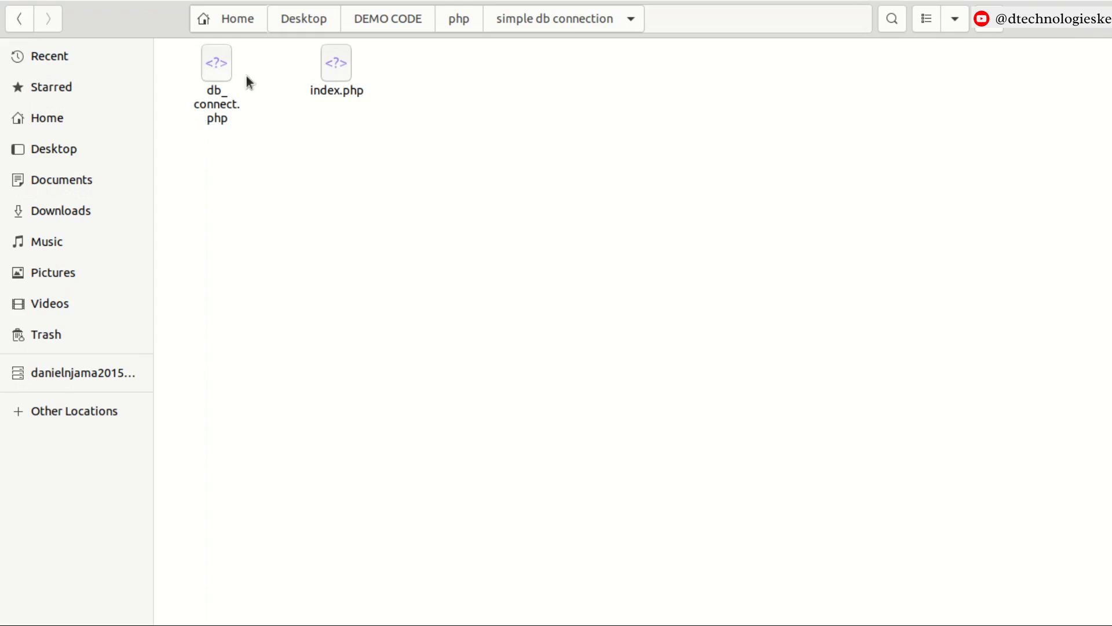
click(220, 69)
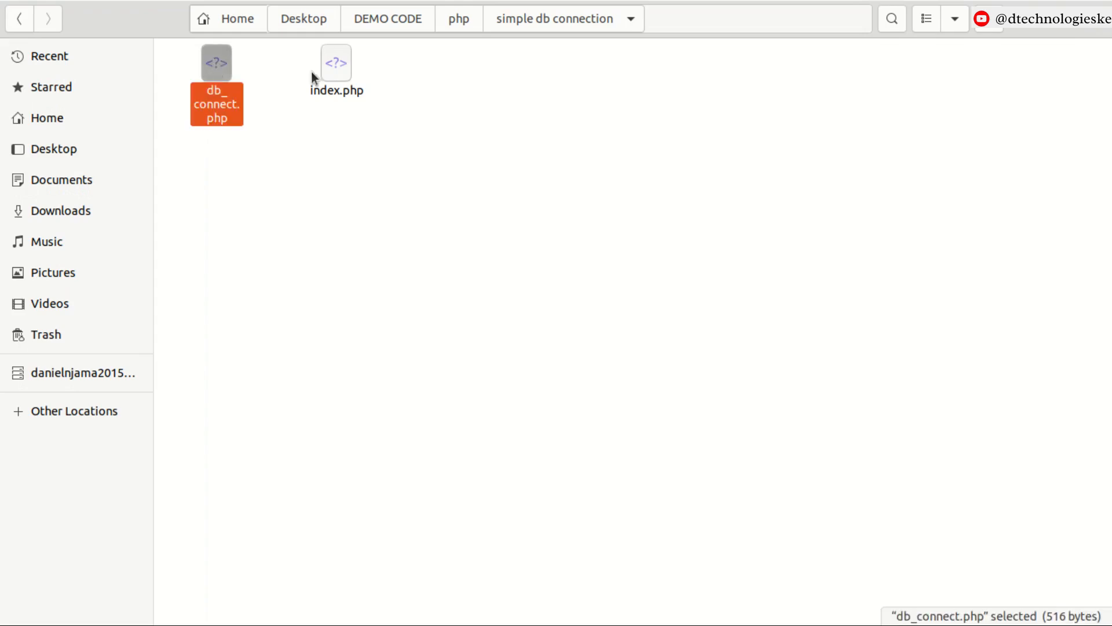
ctrl+click(335, 71)
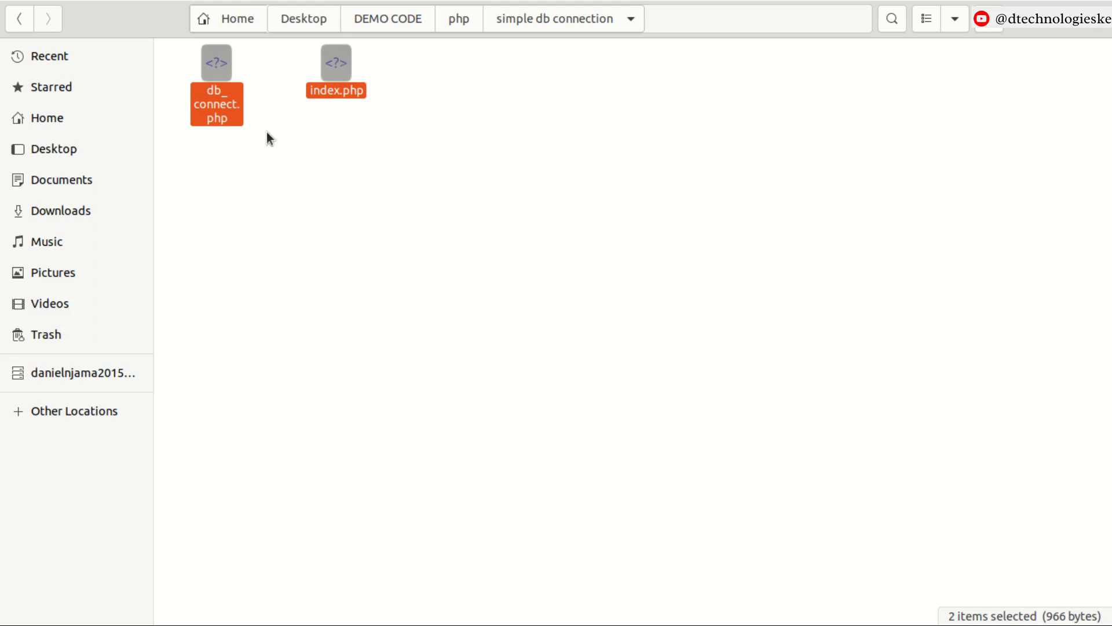
Compress the selected db_connect.php and index.php into a .zip archive named phpweb.
right_click(218, 106)
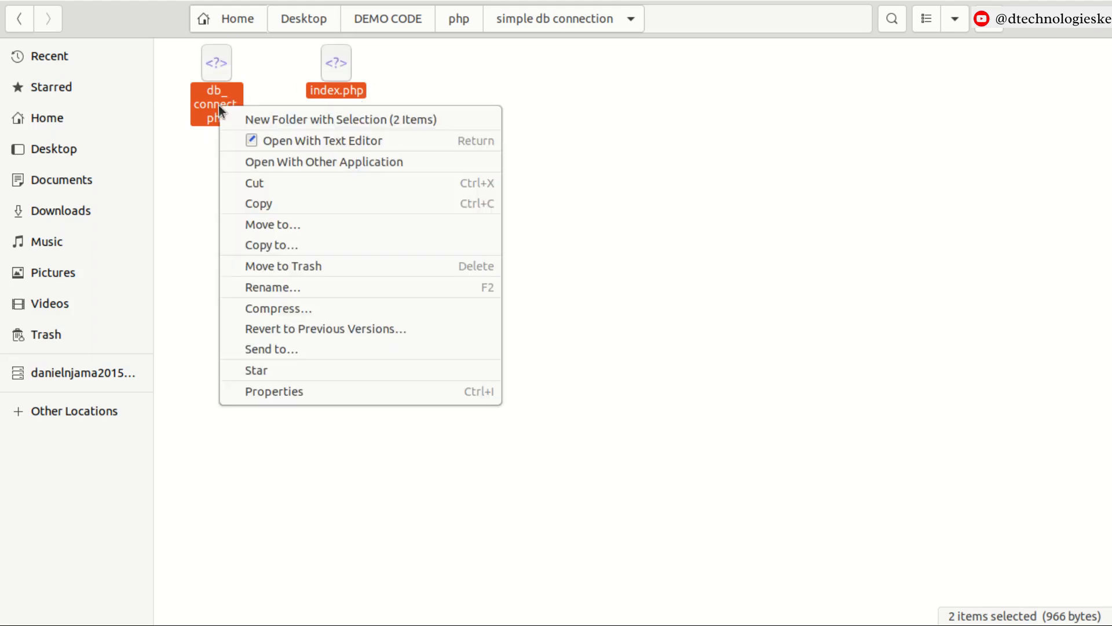
click(291, 302)
text(php)
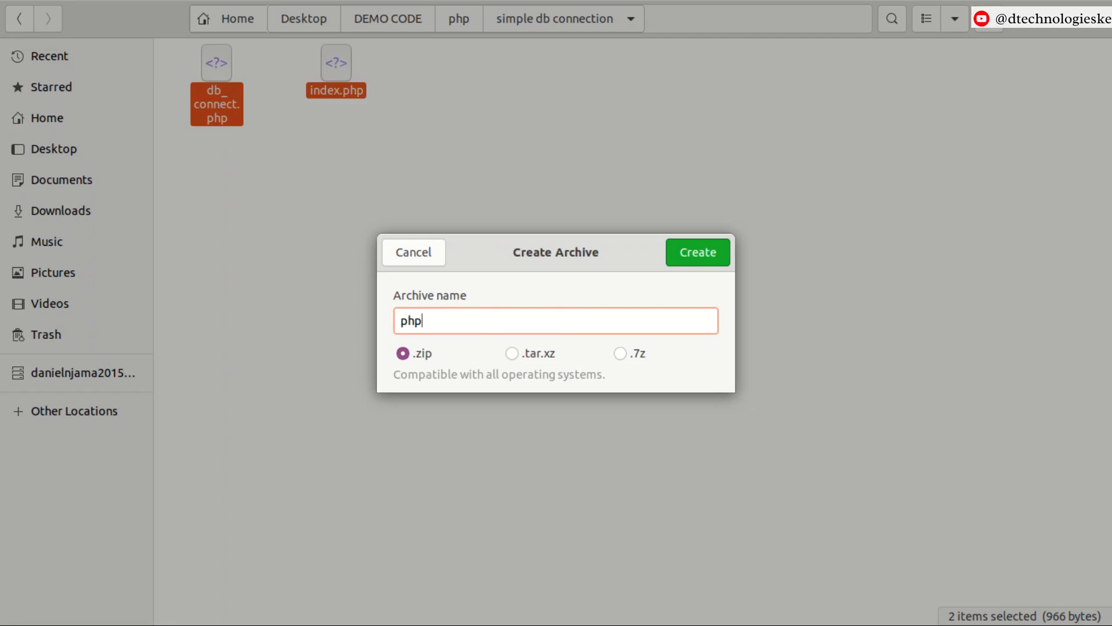
text(web)
click(710, 251)
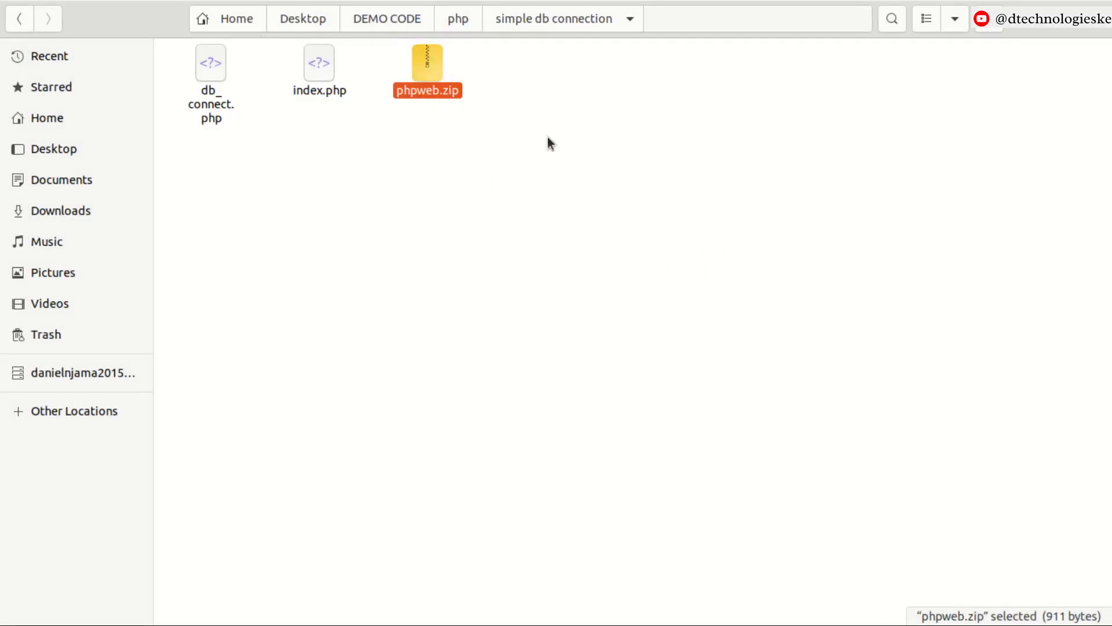
Switch to the browser and reload the test.dtechnologys.com site.
key(alt+Tab)
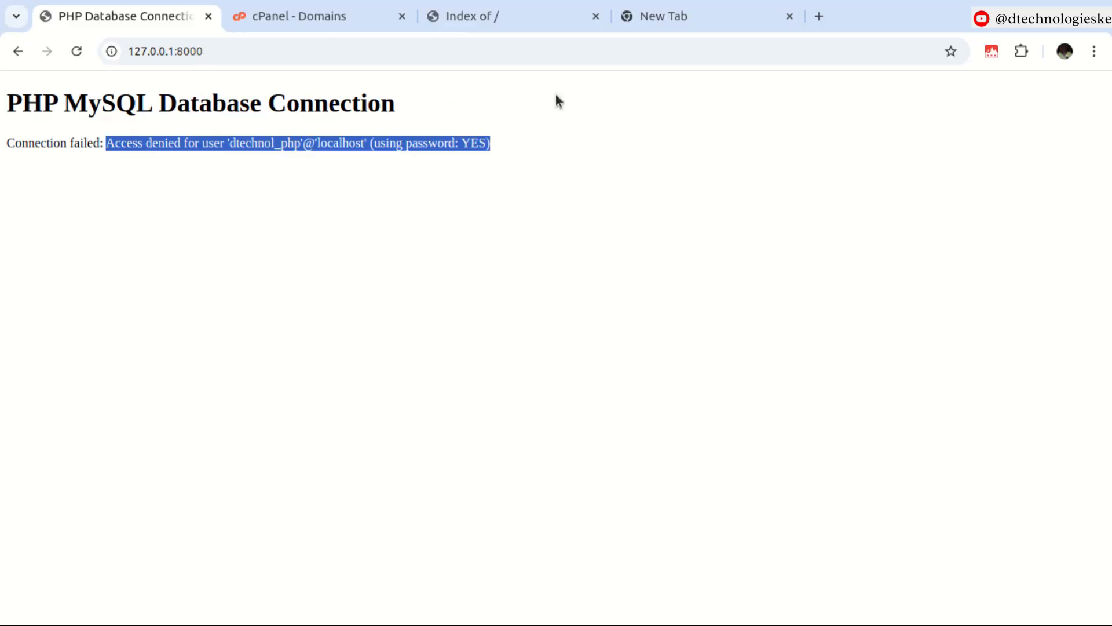
click(273, 18)
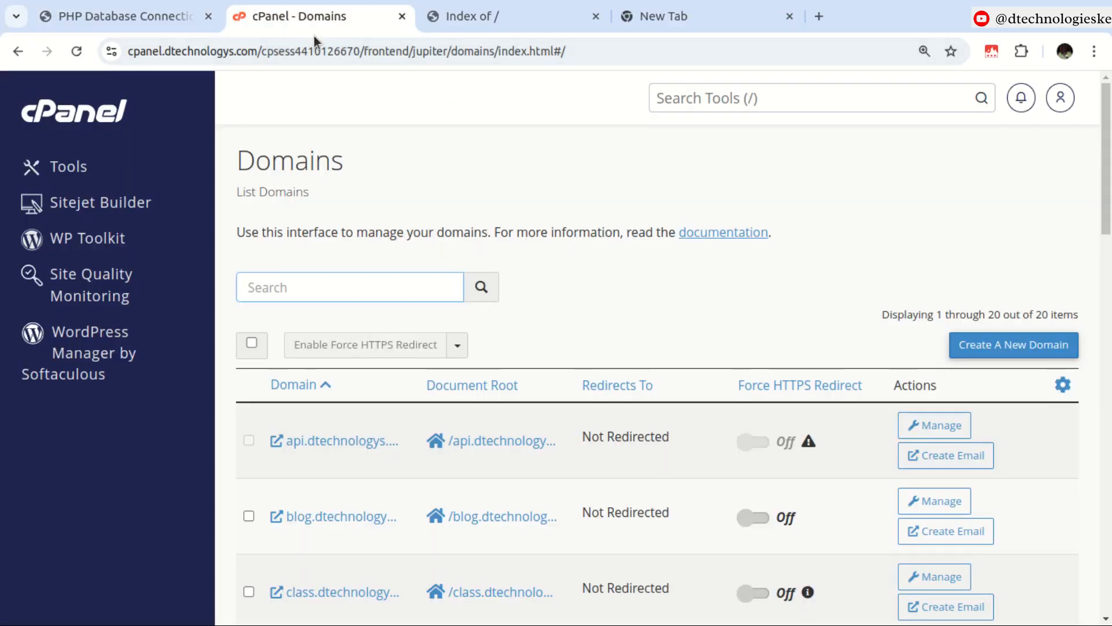
click(461, 22)
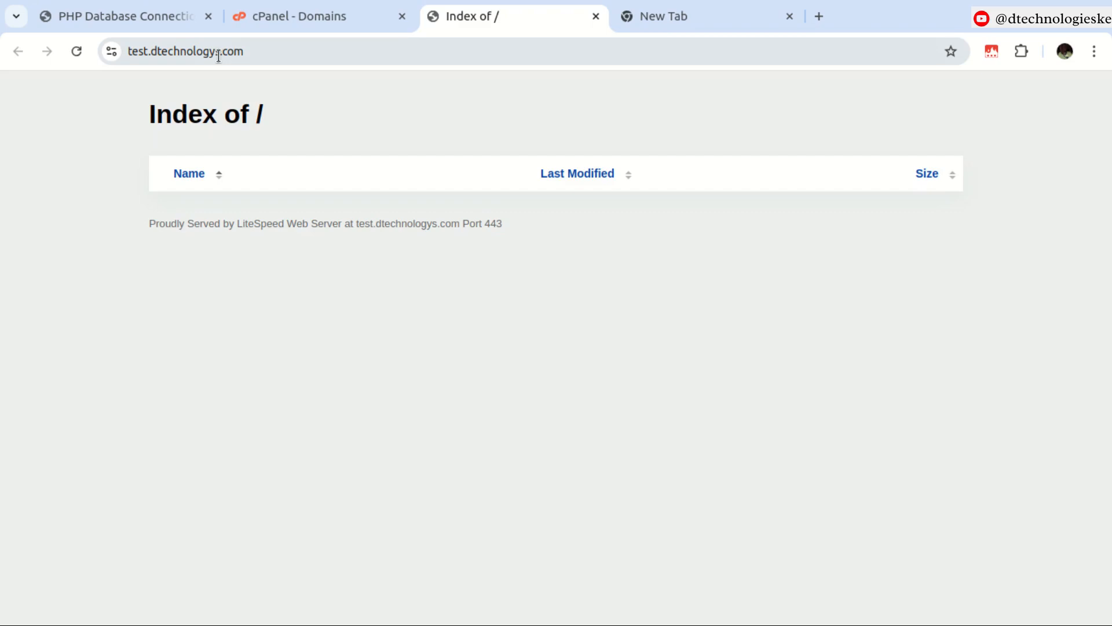
click(274, 52)
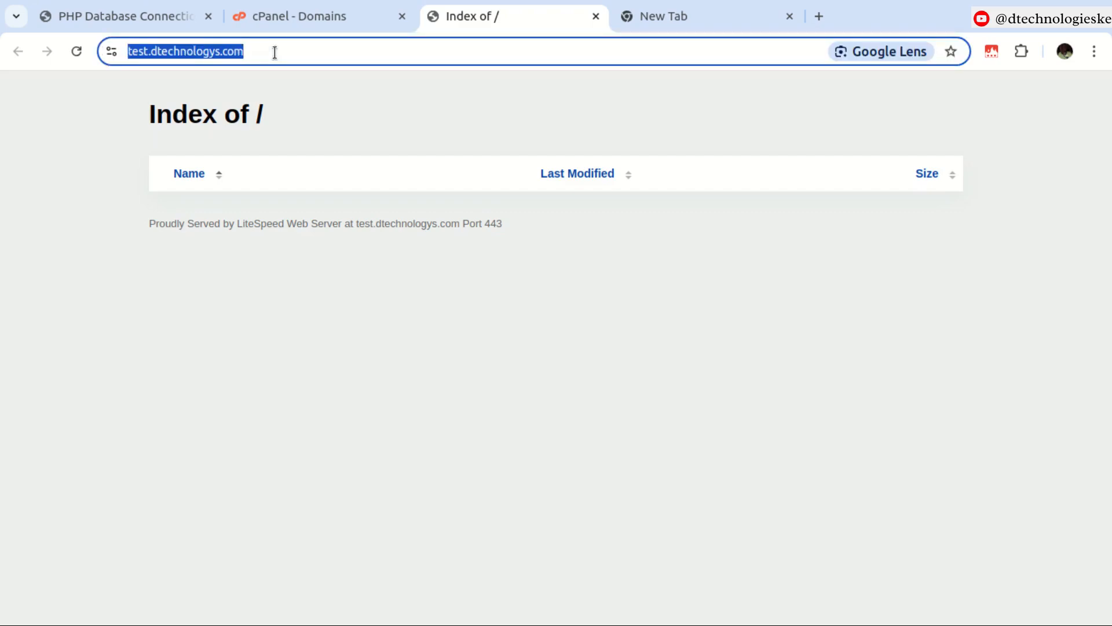
key(Return)
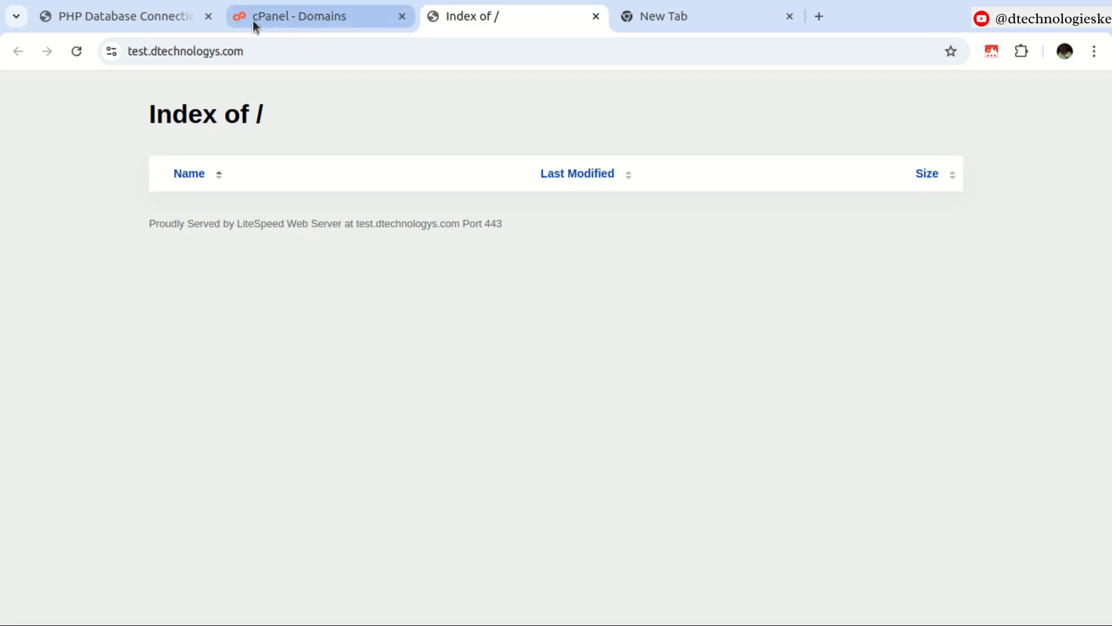
Open the cPanel Domains tool, filter it for test, and open the test domain's document root.
click(301, 16)
click(704, 103)
text(domain)
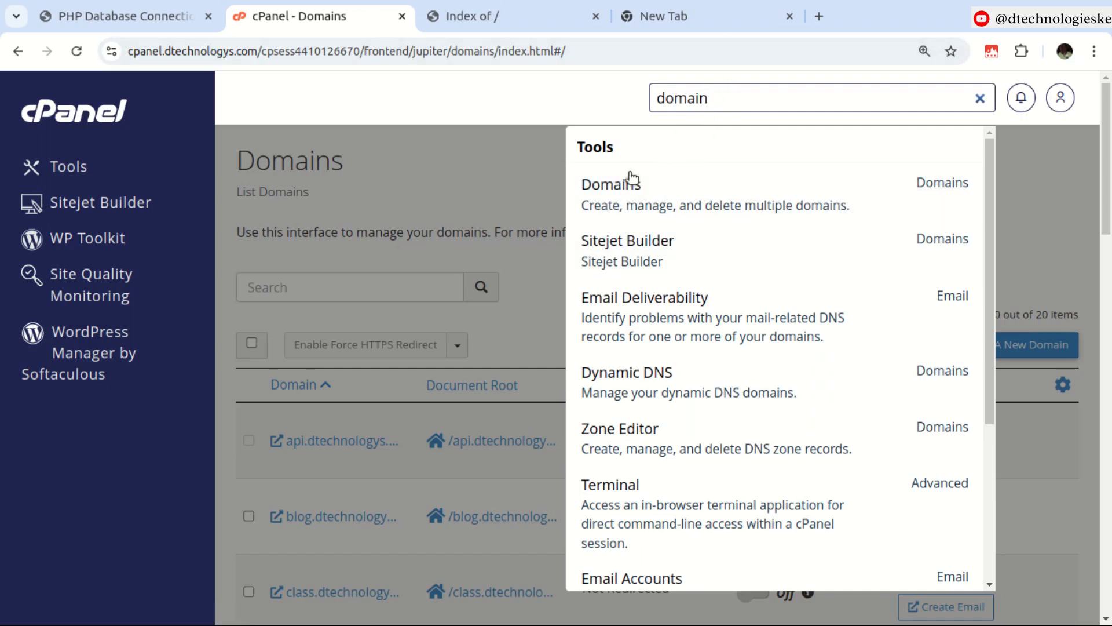
click(614, 189)
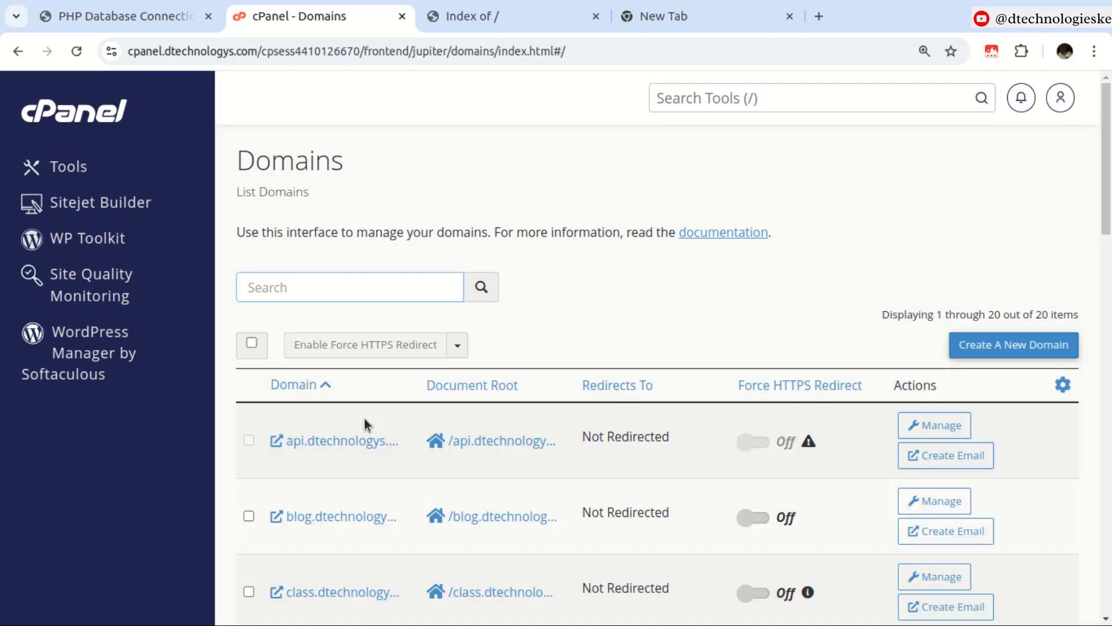
text(test)
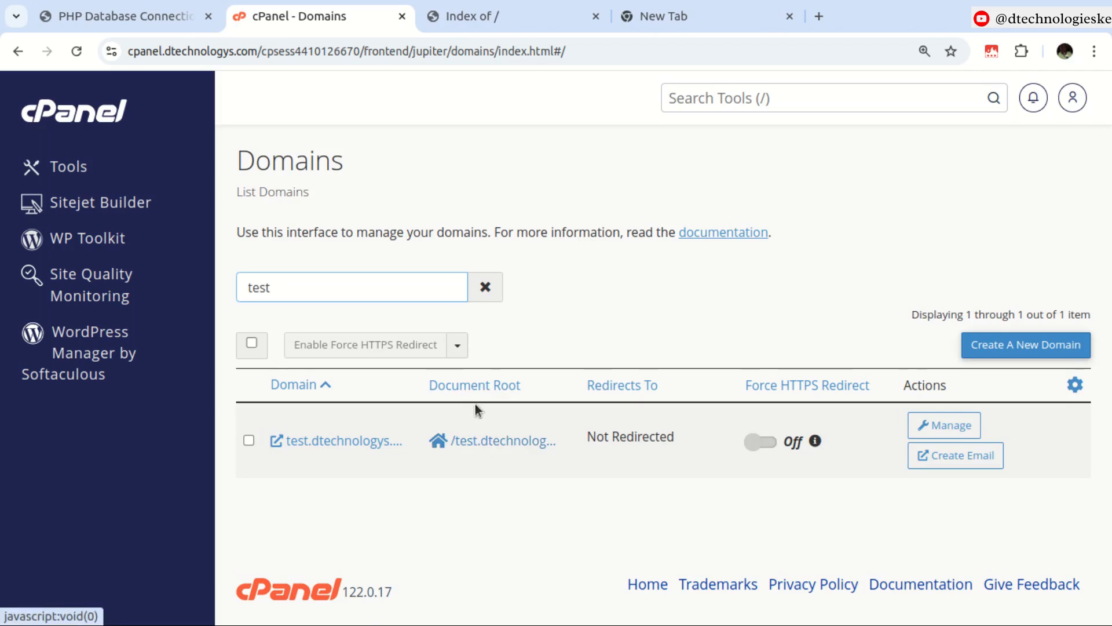
click(489, 443)
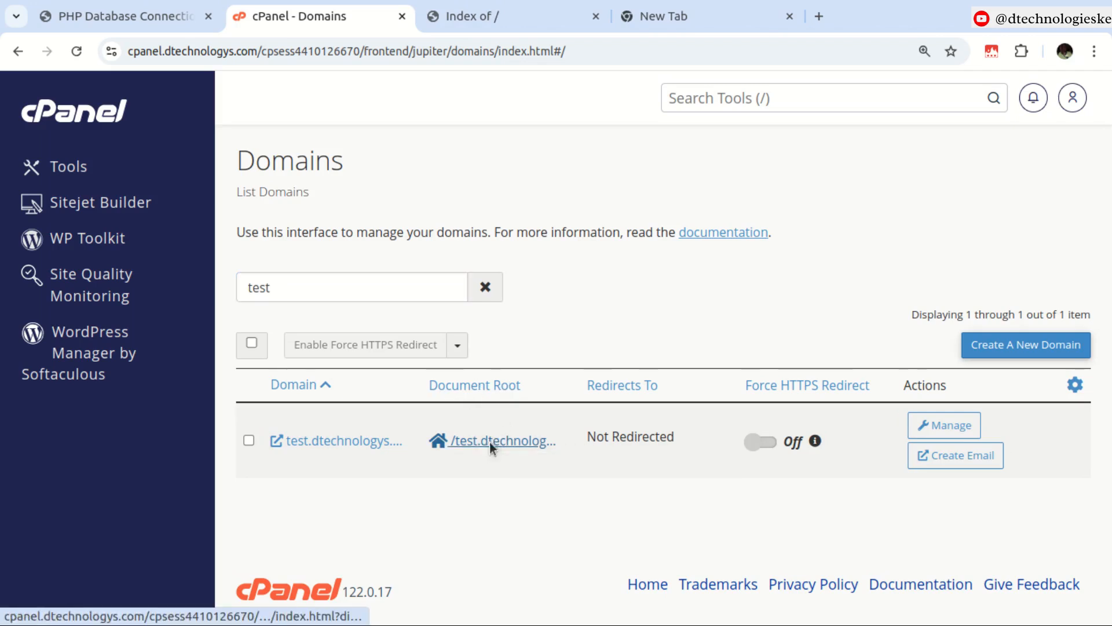
Switch to the File Manager tab showing the test.dtechnologys.com folder.
click(279, 16)
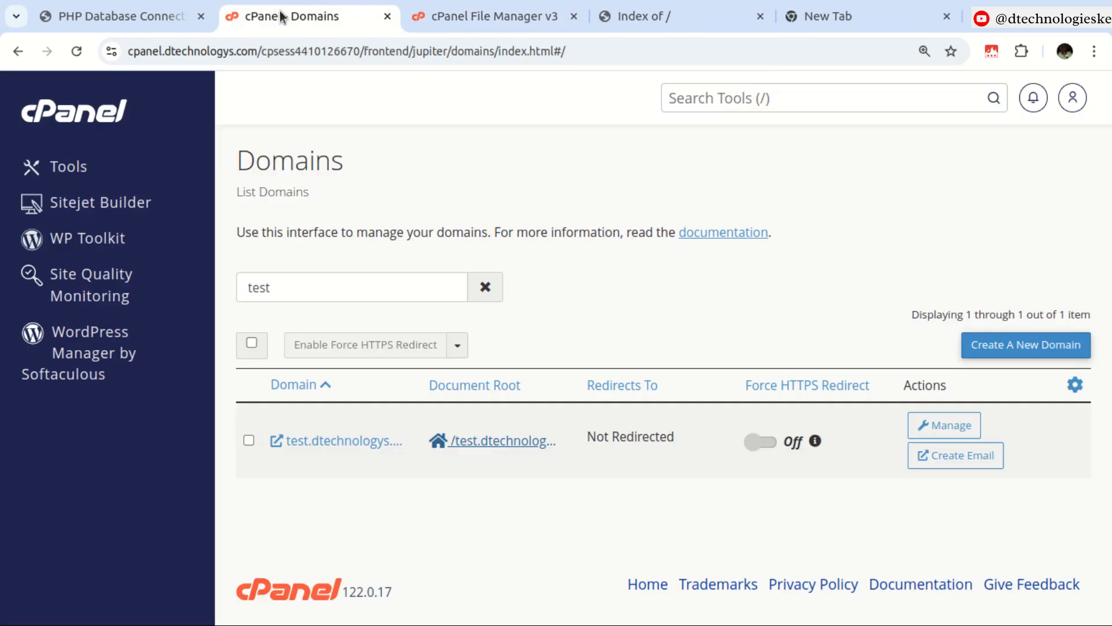
click(469, 15)
click(333, 17)
click(695, 100)
text(fil)
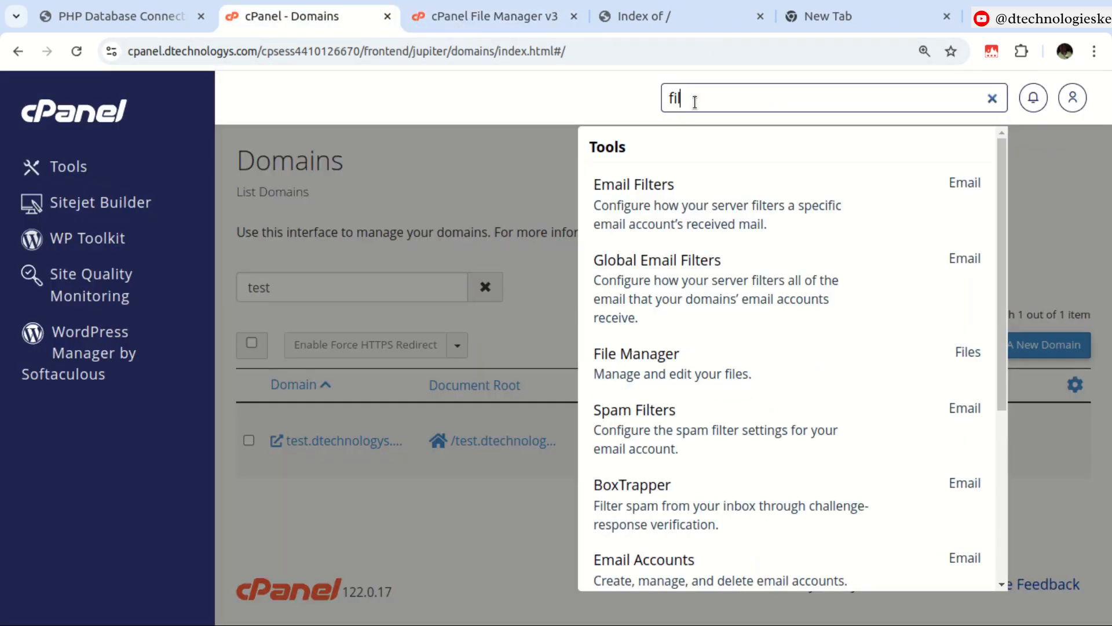
text(e)
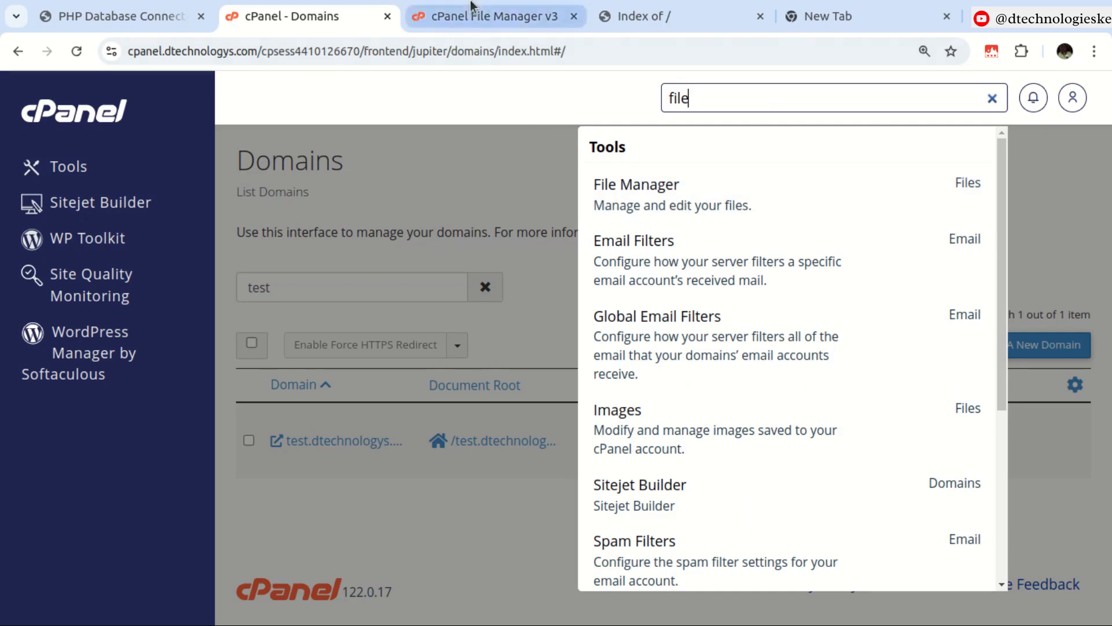
click(470, 7)
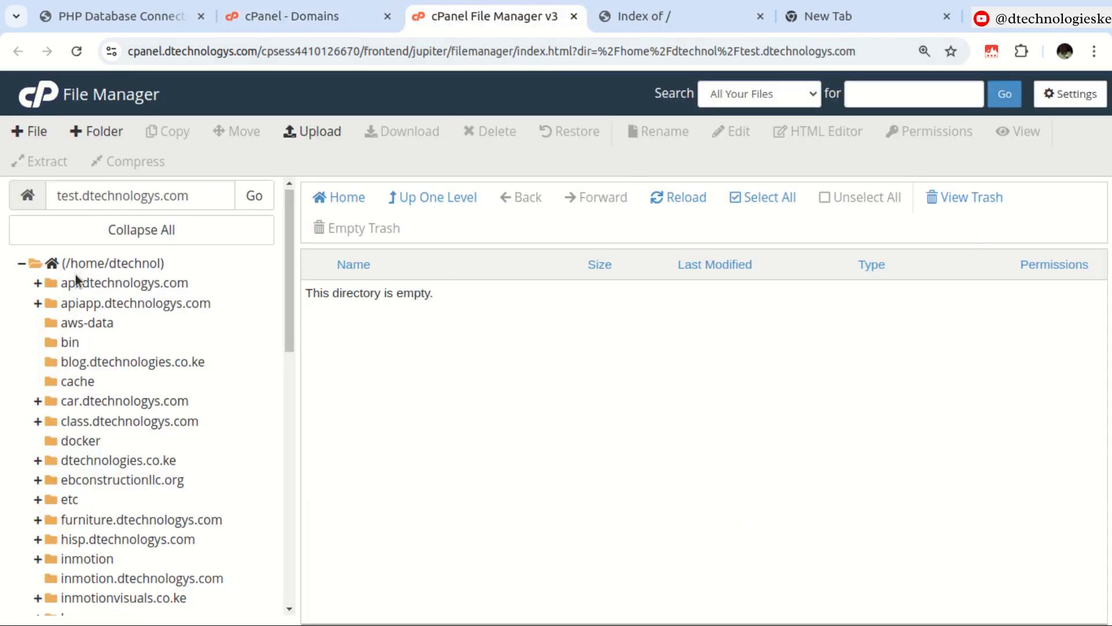
scroll(78, 284, down, 3)
scroll(127, 380, up, 4)
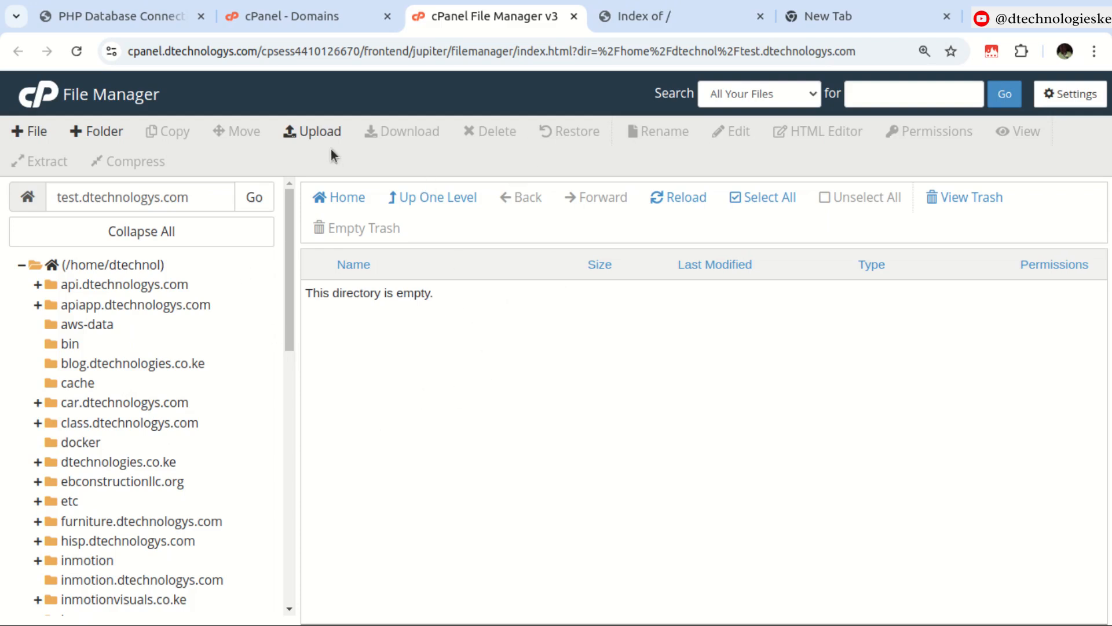
Upload phpweb.zip from the simple db connection folder into test.dtechnologys.com, then go back to that folder.
click(320, 133)
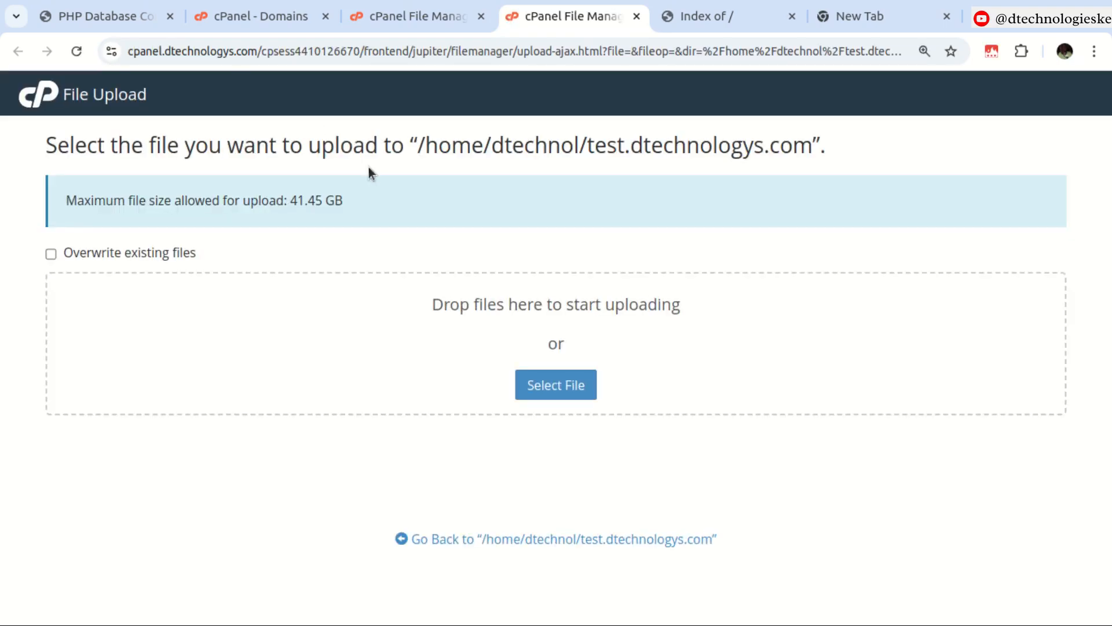
click(567, 383)
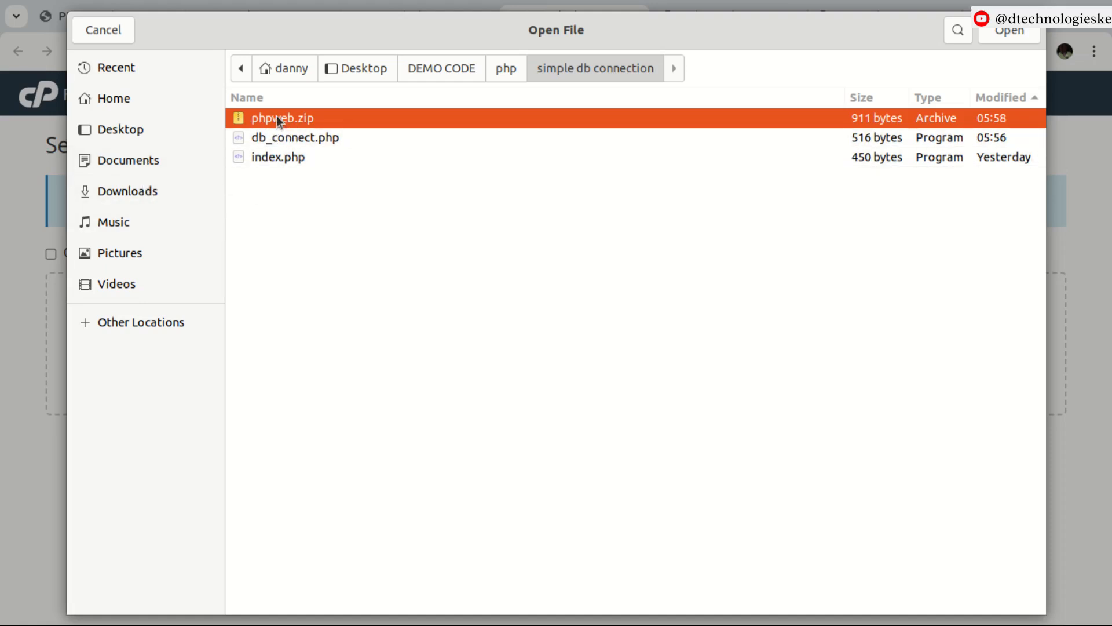
click(992, 32)
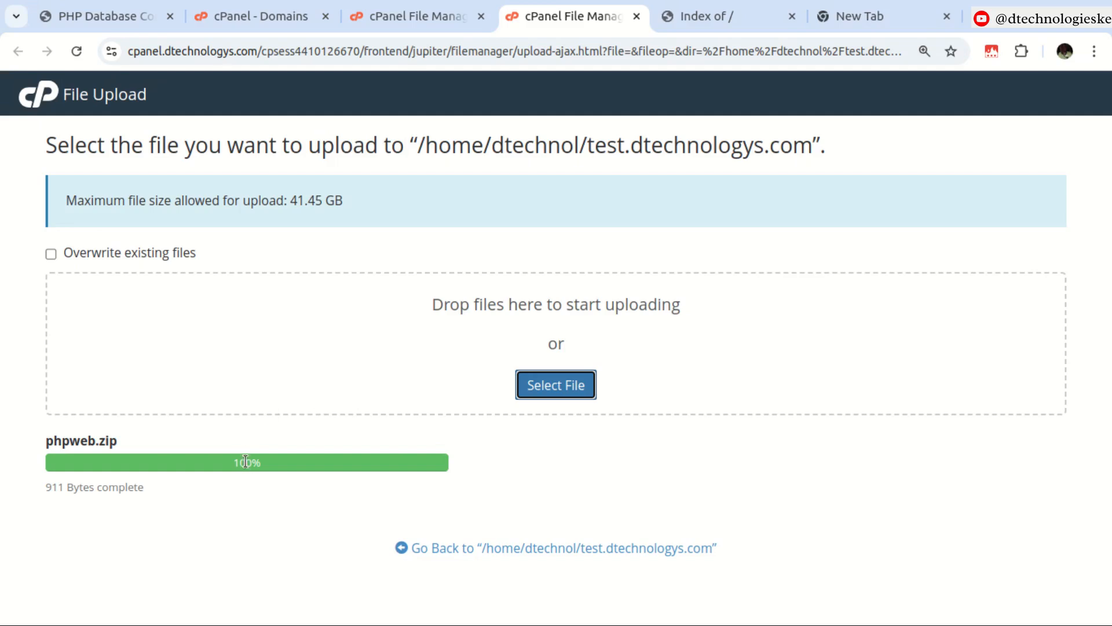
click(543, 549)
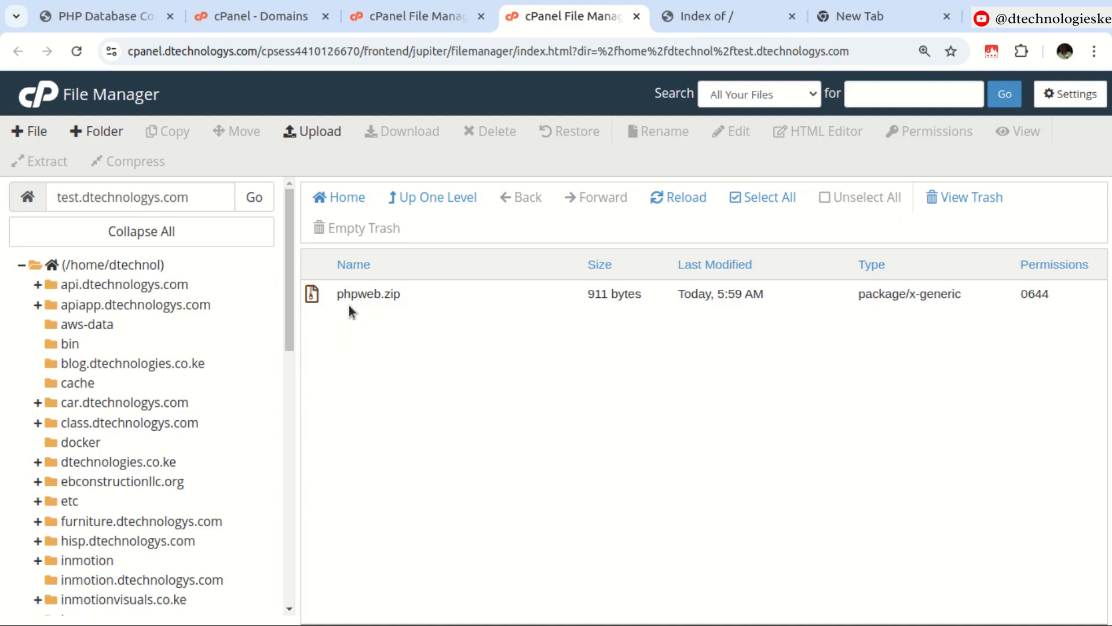
Reload the test.dtechnologys.com site in its browser tab.
click(696, 12)
click(82, 52)
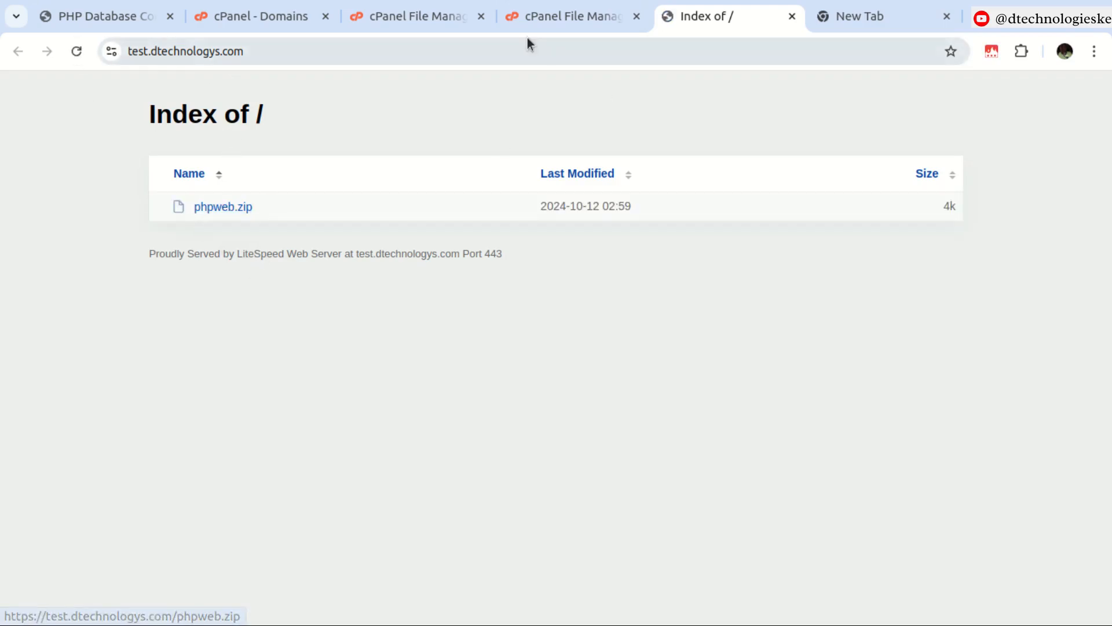
Extract phpweb.zip into the test.dtechnologys.com folder and close the extraction results.
click(530, 19)
right_click(356, 293)
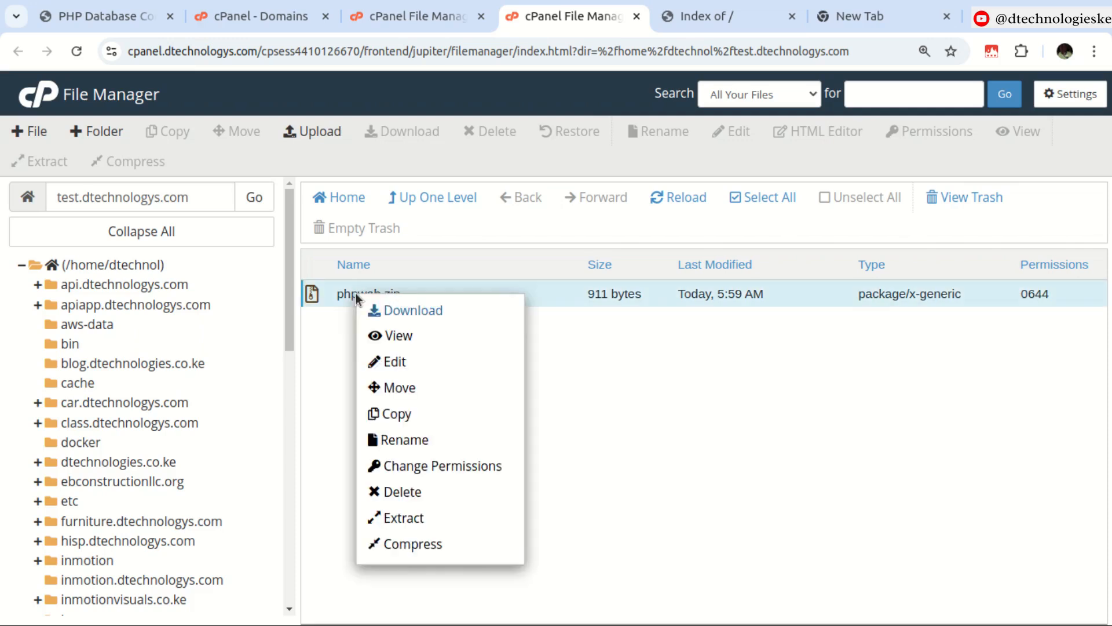
click(425, 519)
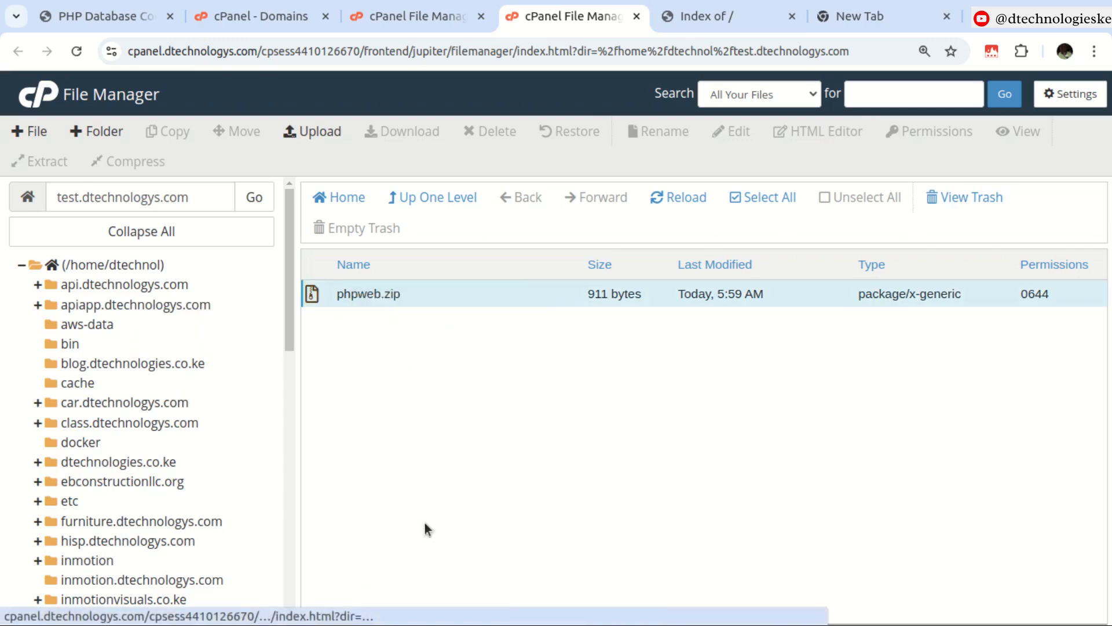
click(711, 438)
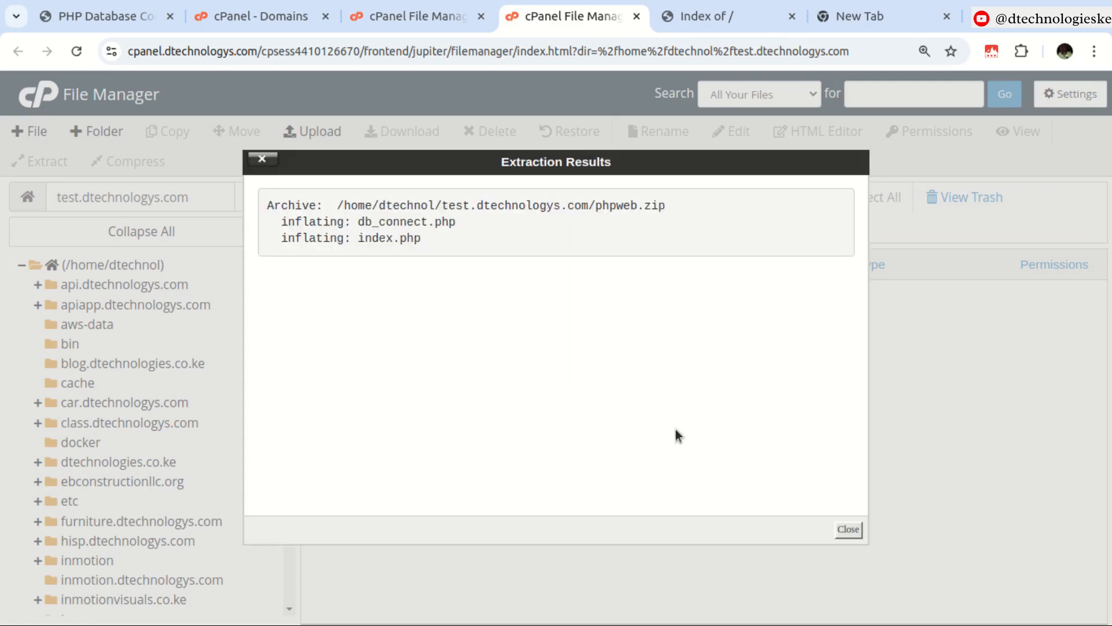
click(849, 529)
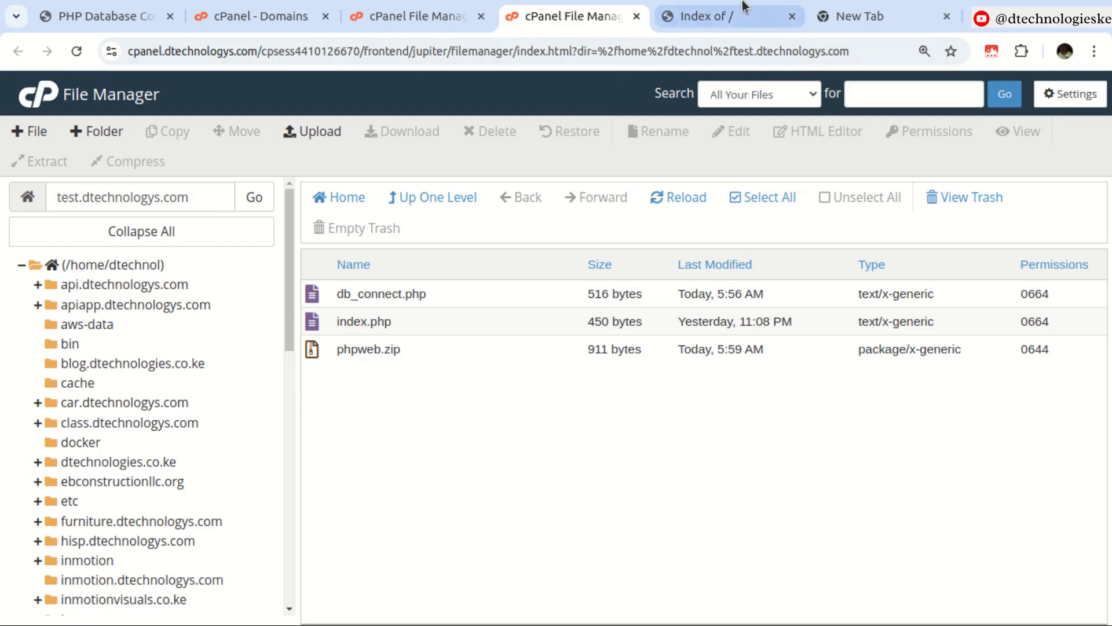
Reload the test.dtechnologys.com site and highlight the connection message.
click(708, 18)
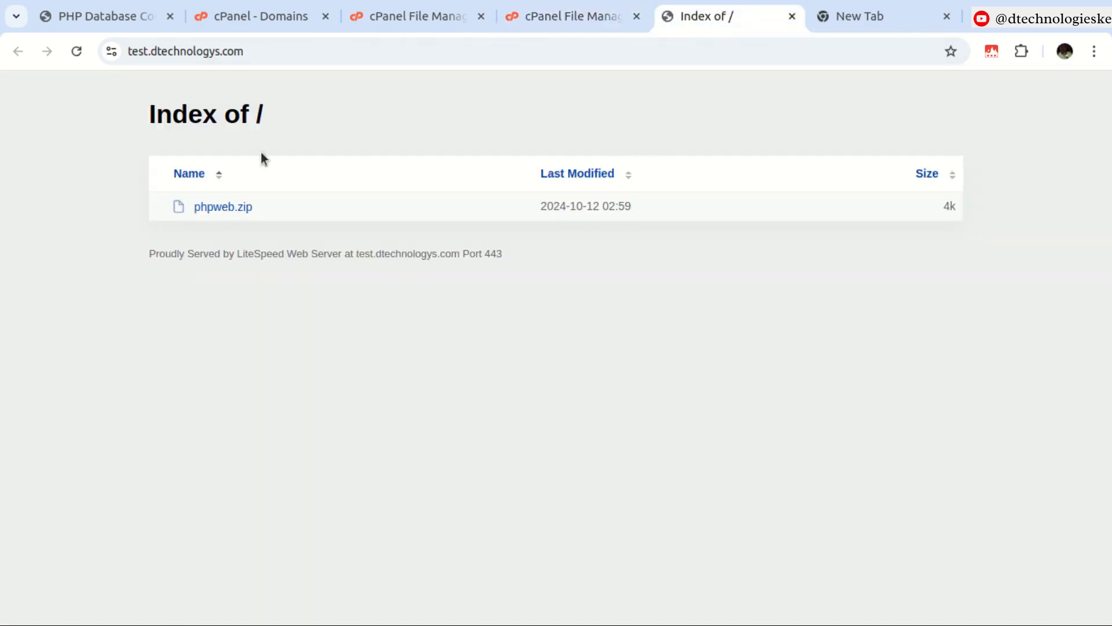
click(76, 52)
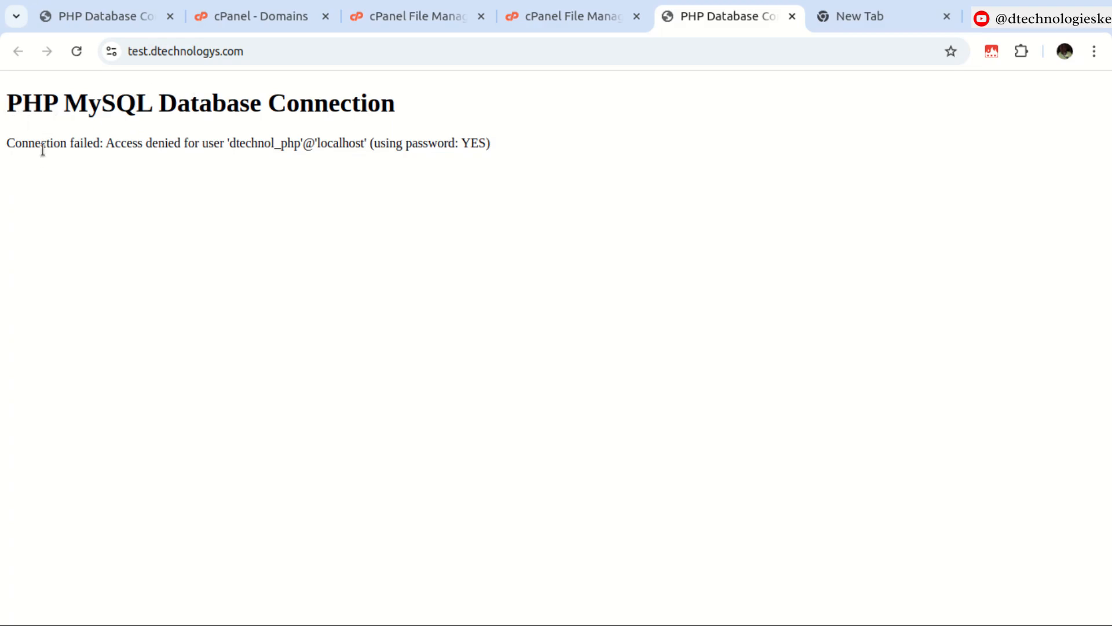
drag(108, 144, 485, 145)
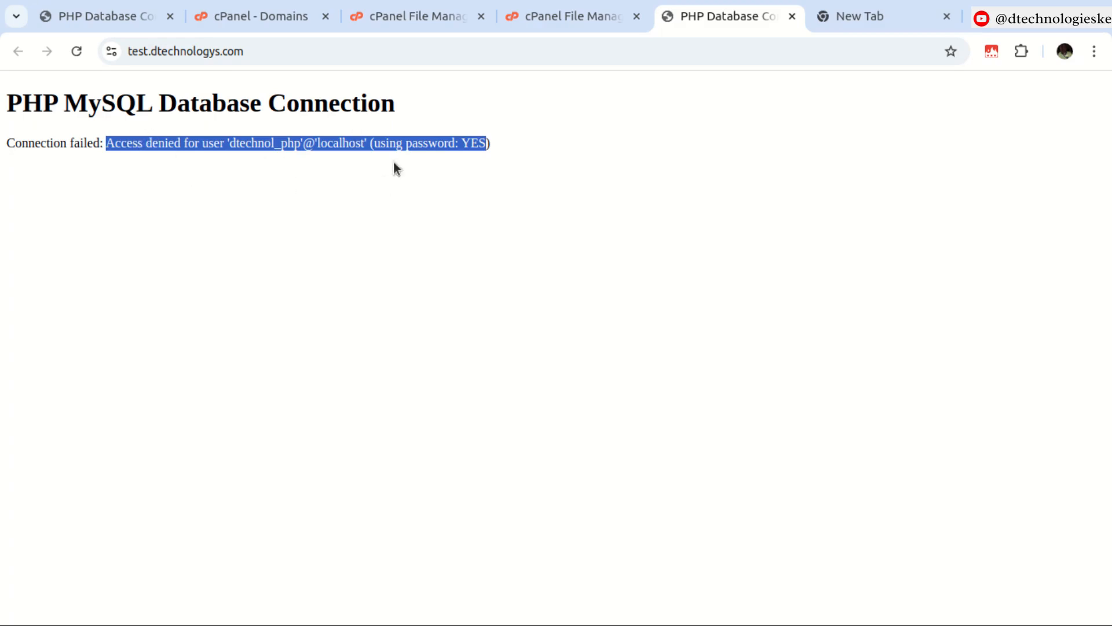
Open db_connect.php on the server in the cPanel editor.
click(508, 19)
right_click(377, 286)
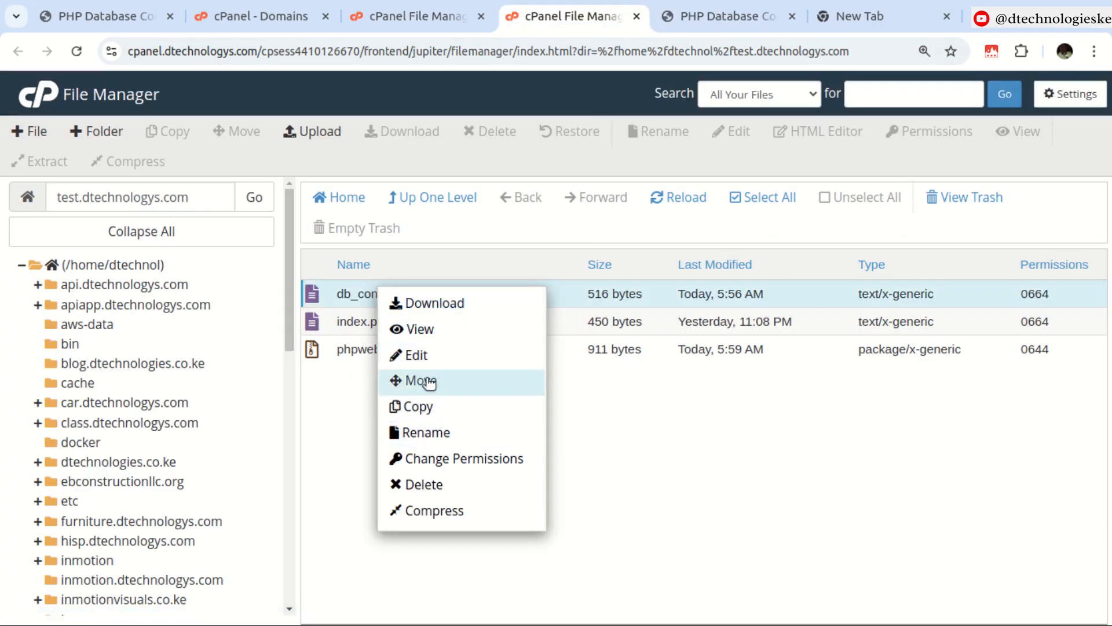
click(418, 355)
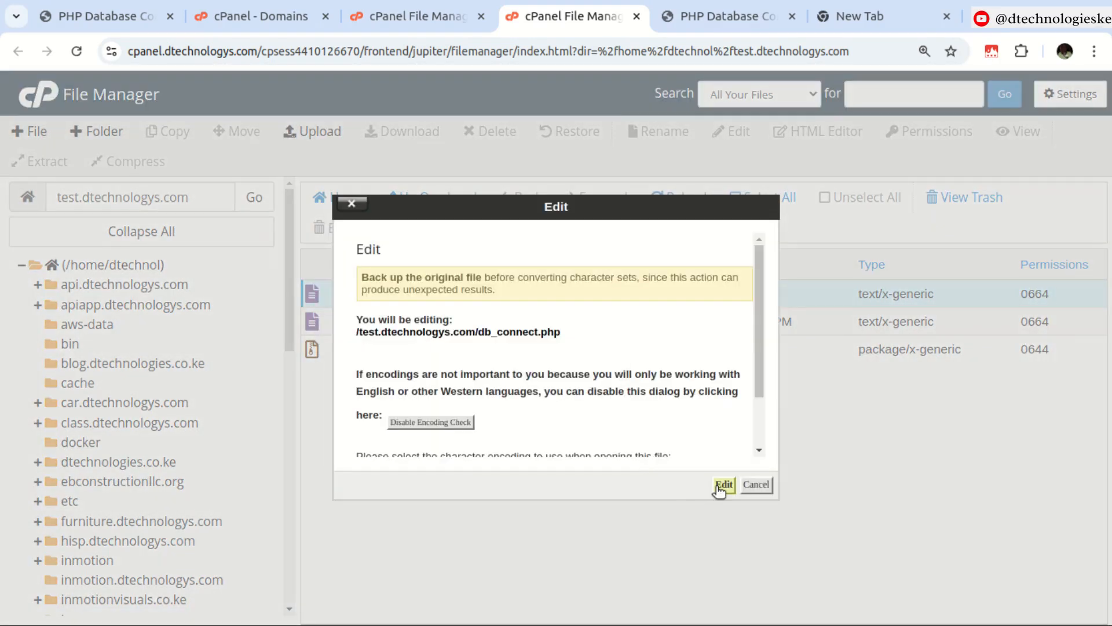
click(718, 486)
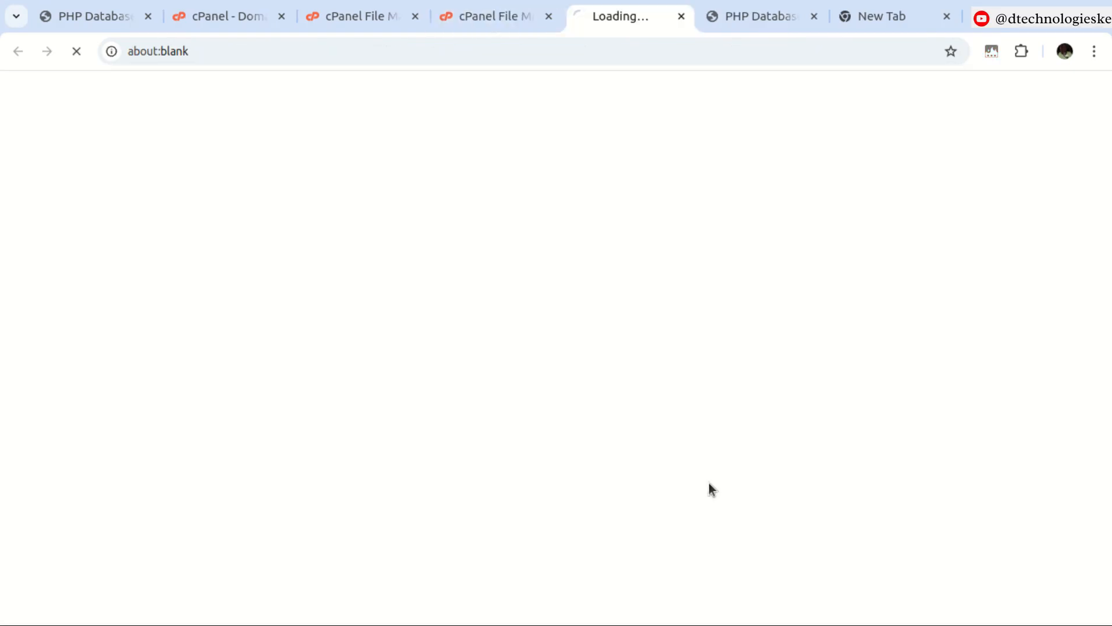
click(347, 26)
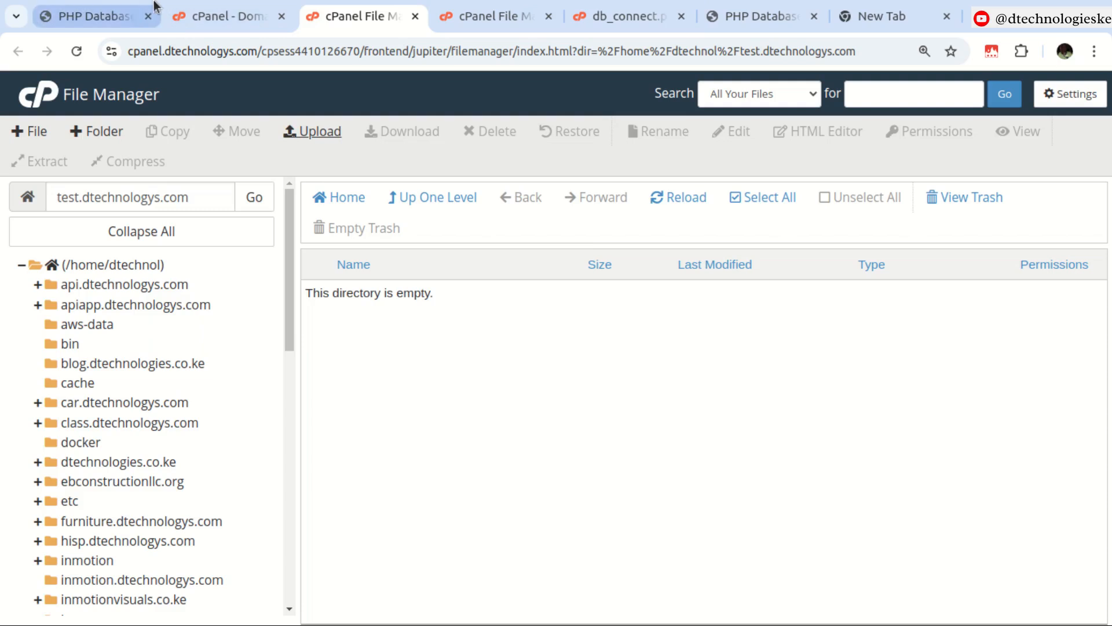
Search the cPanel tools for mysql and open the Database Wizard.
click(189, 15)
key(BackSpace)
key(BackSpace)
key(BackSpace)
key(BackSpace)
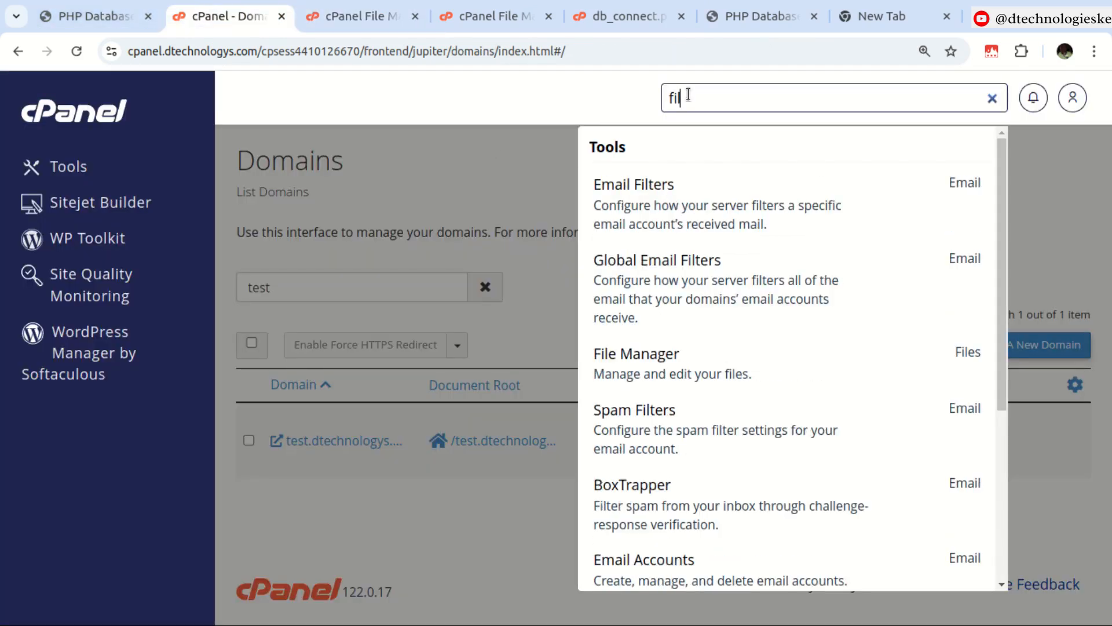
text(mysql)
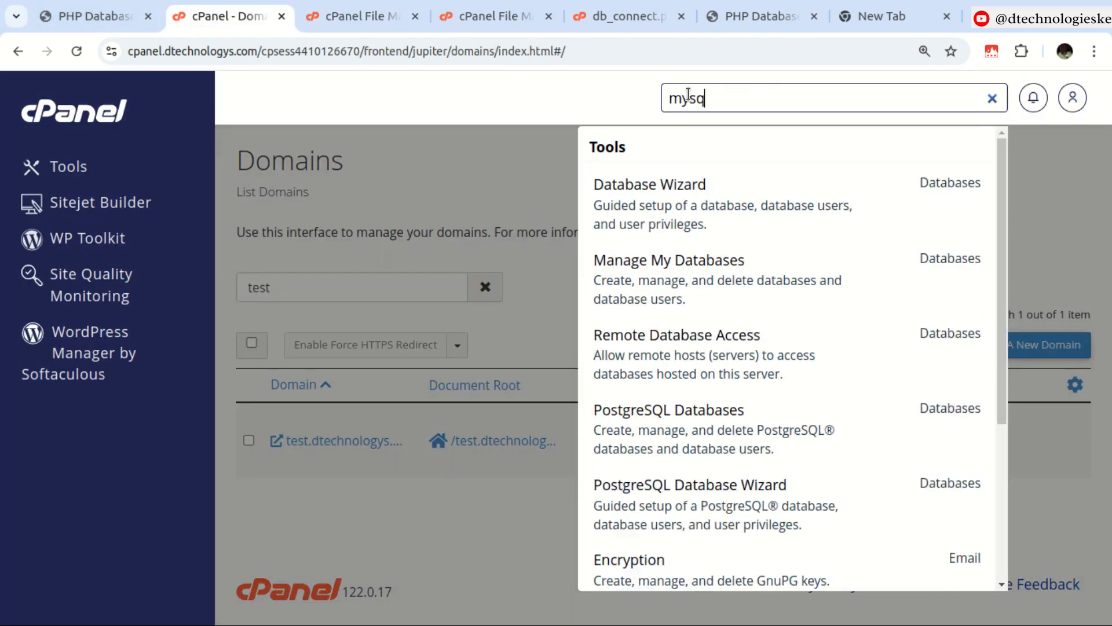
click(691, 199)
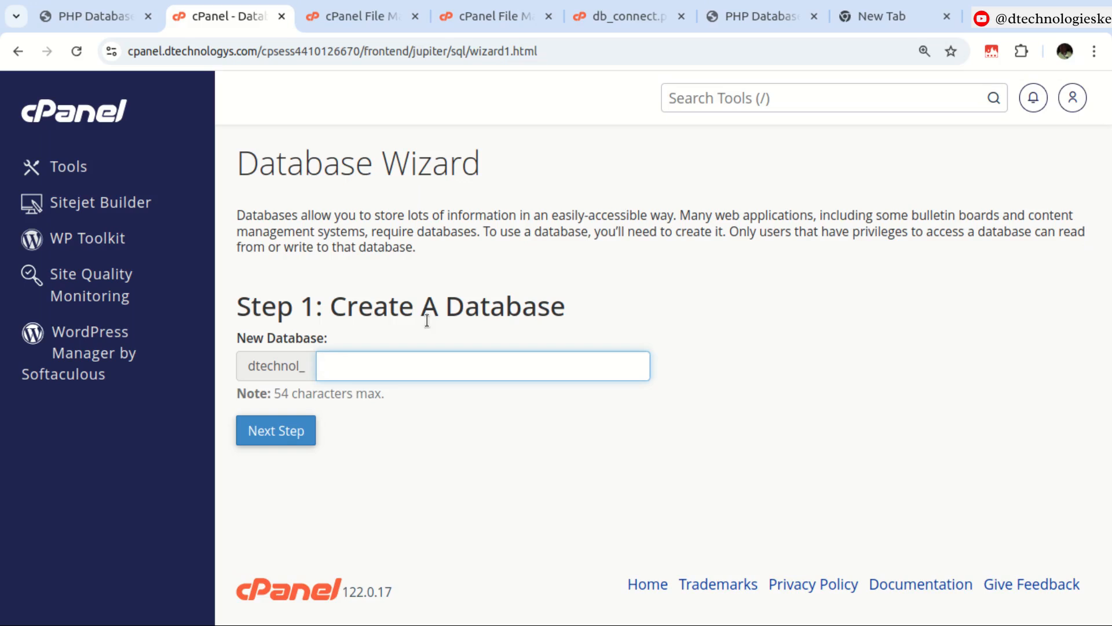
Create a new database named dtechnol_php in the Database Wizard, matching the name in db_connect.php.
click(625, 19)
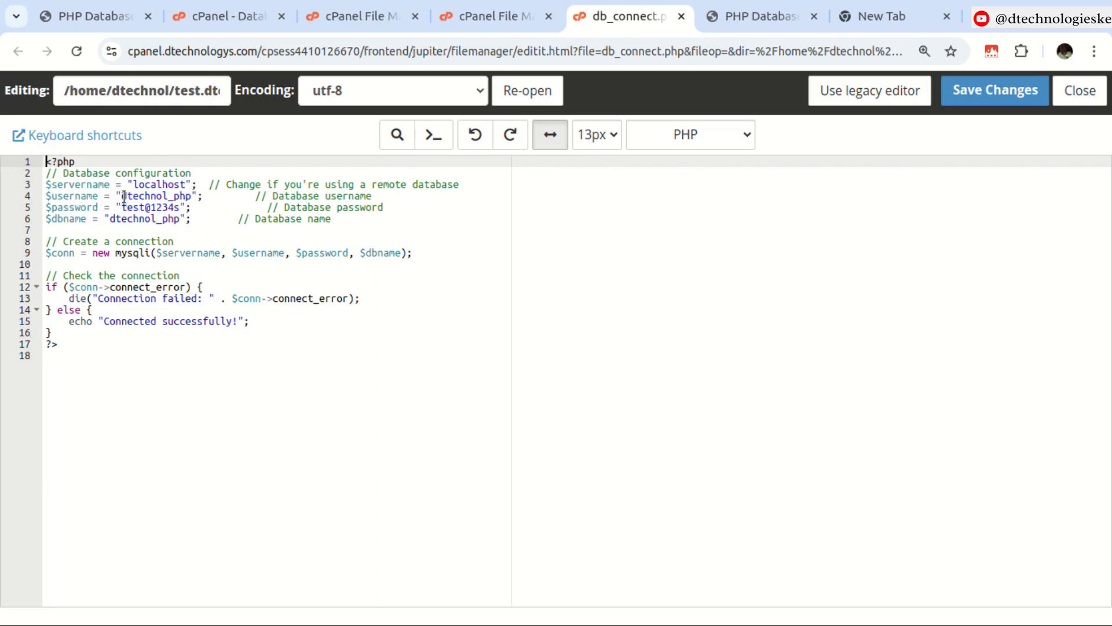
click(234, 19)
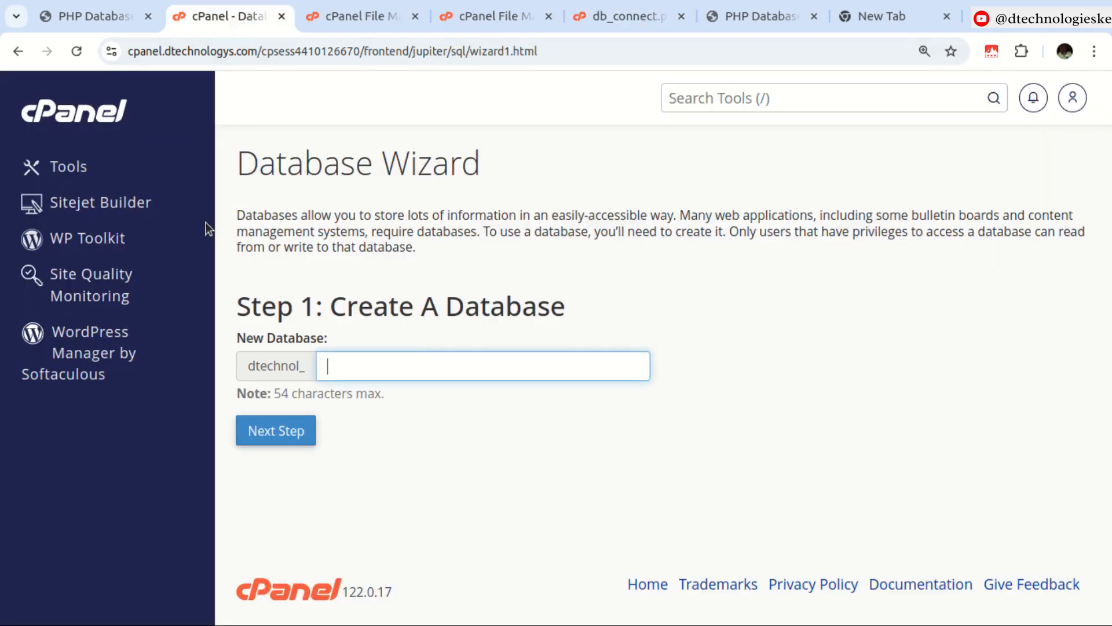
click(245, 362)
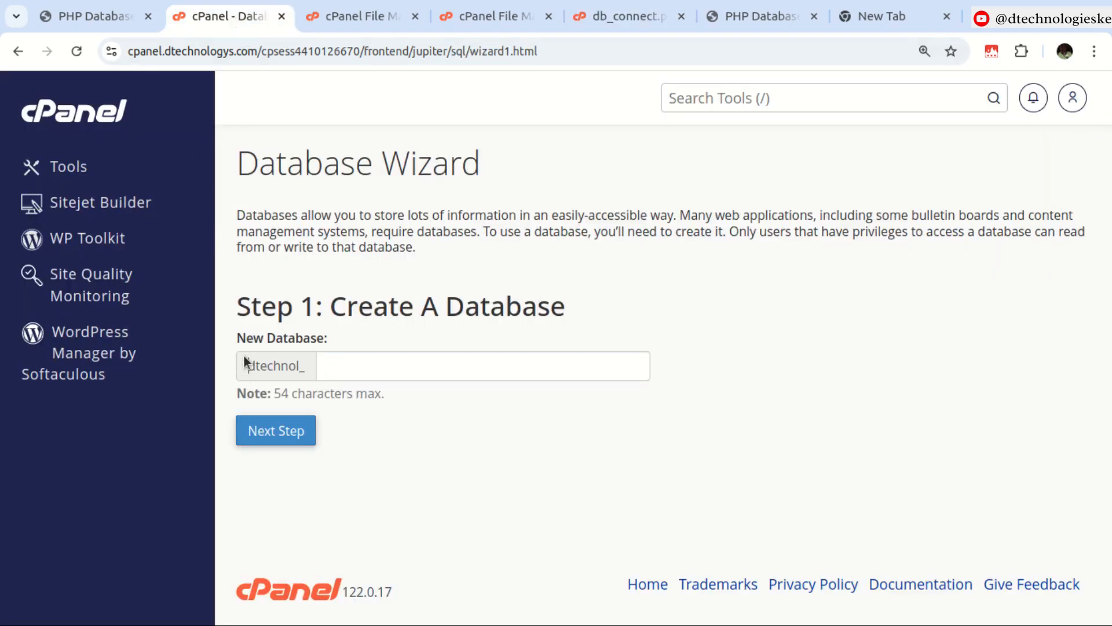
double_click(245, 362)
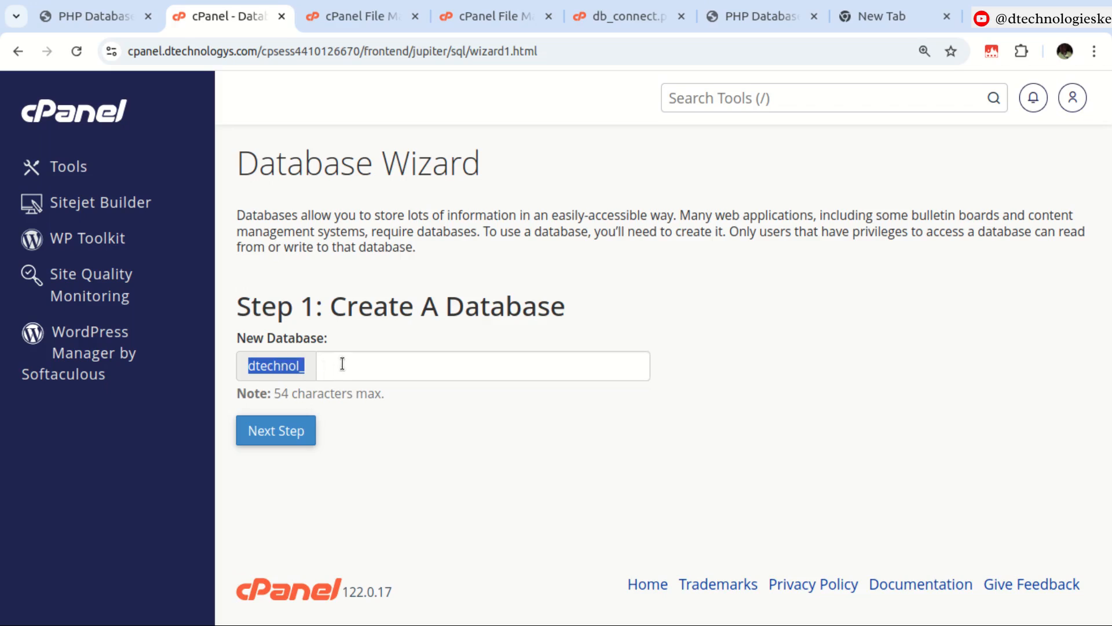
click(316, 365)
text(pho)
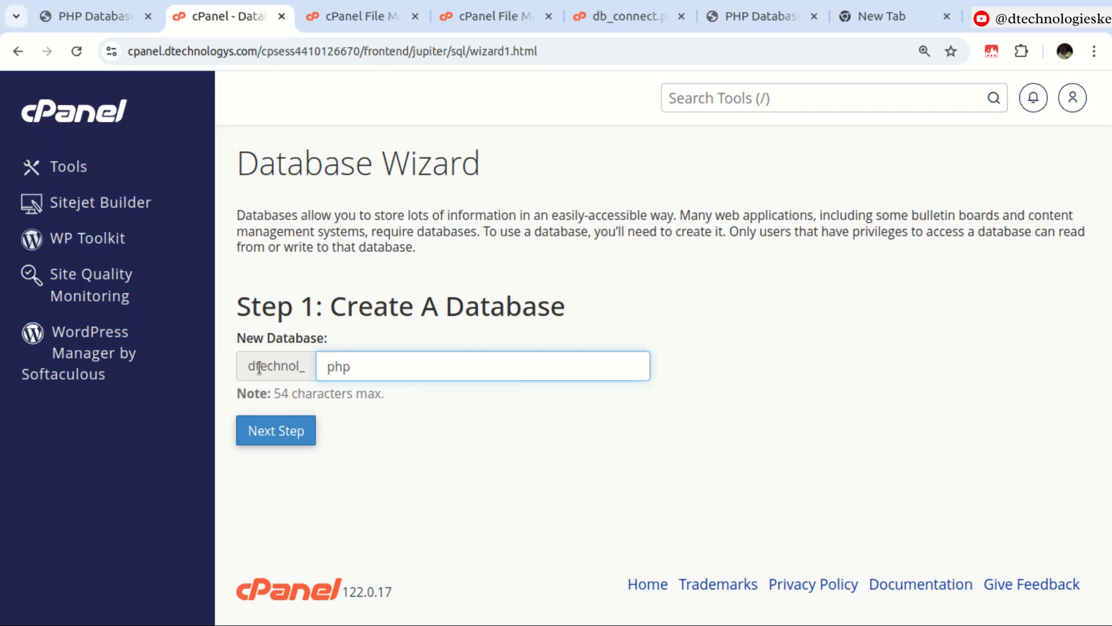
click(272, 432)
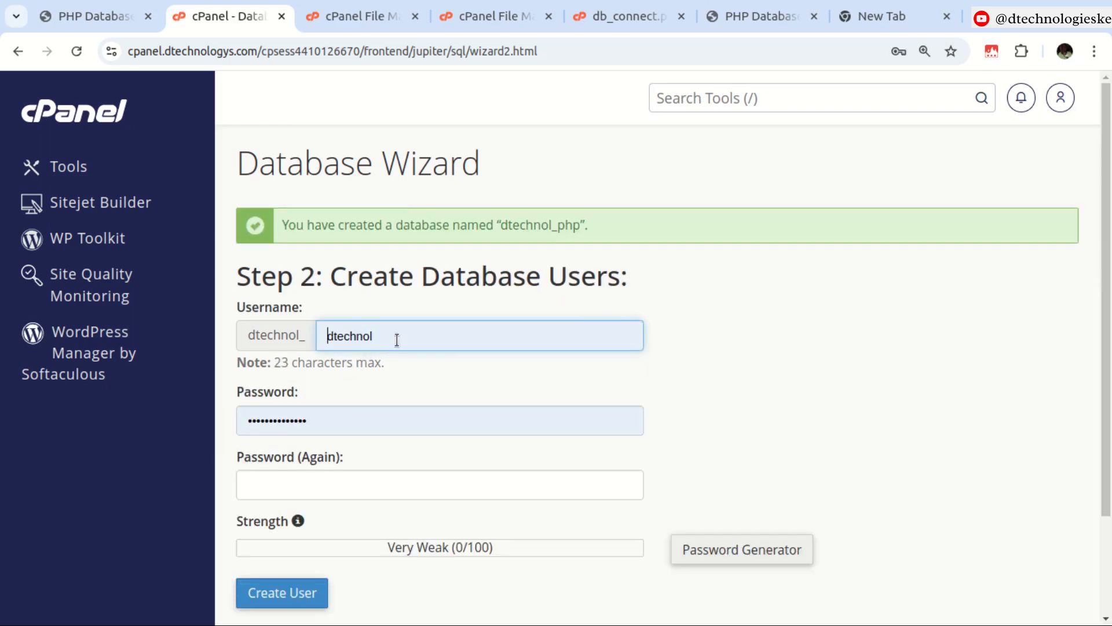
Set the new database user's username to php.
click(398, 339)
drag(398, 339, 314, 343)
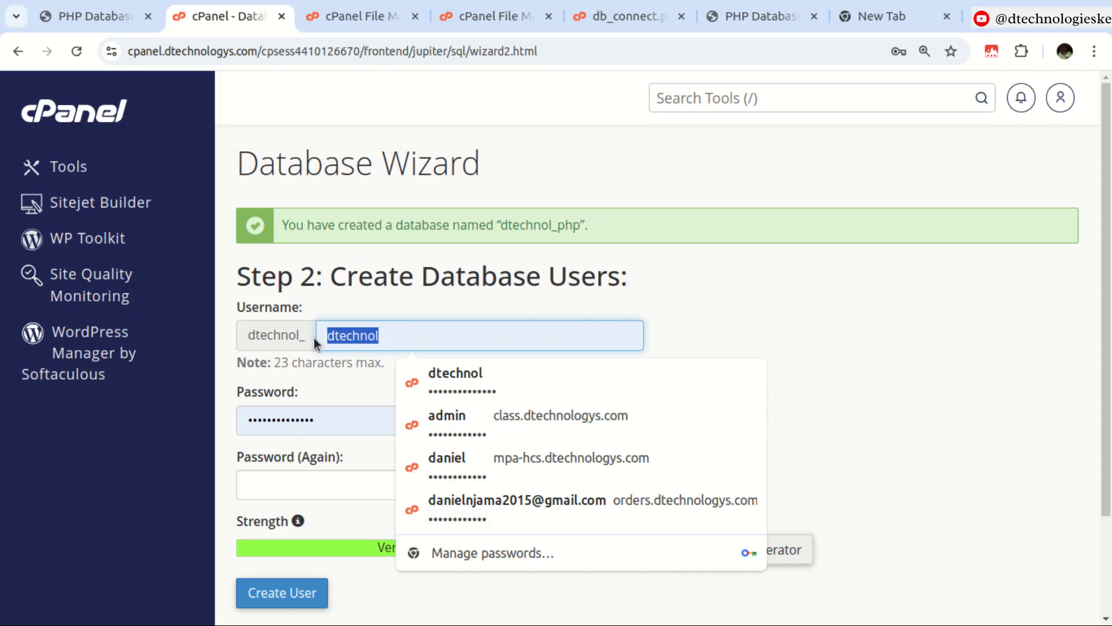
text(php)
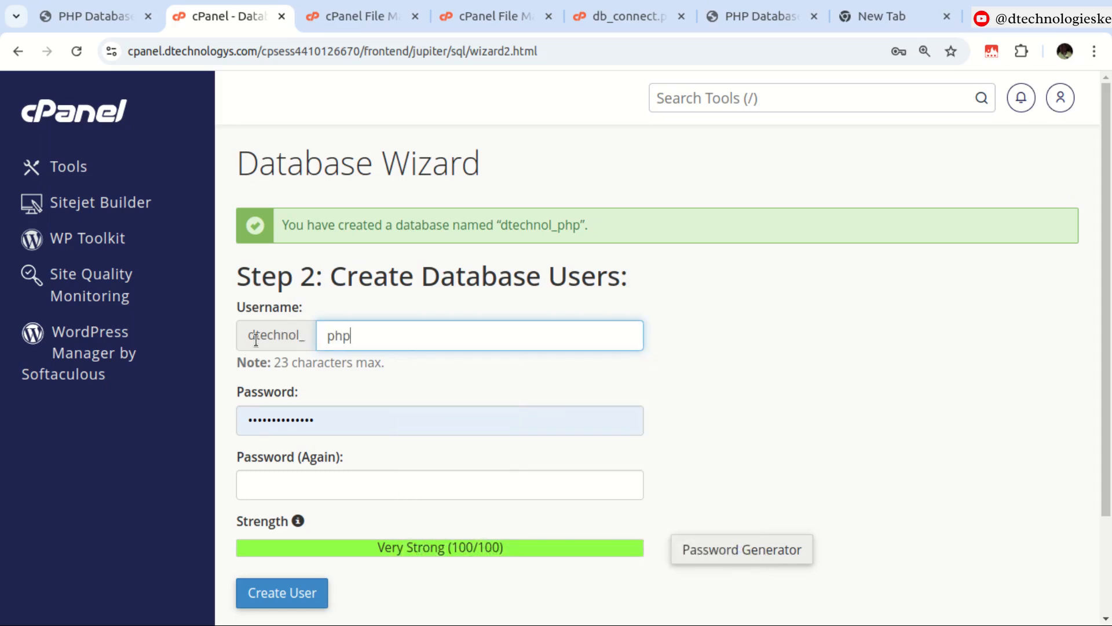
drag(249, 336, 389, 345)
click(362, 341)
Generate a strong password for the user, apply it, decline saving it in the browser, and create the user.
click(353, 422)
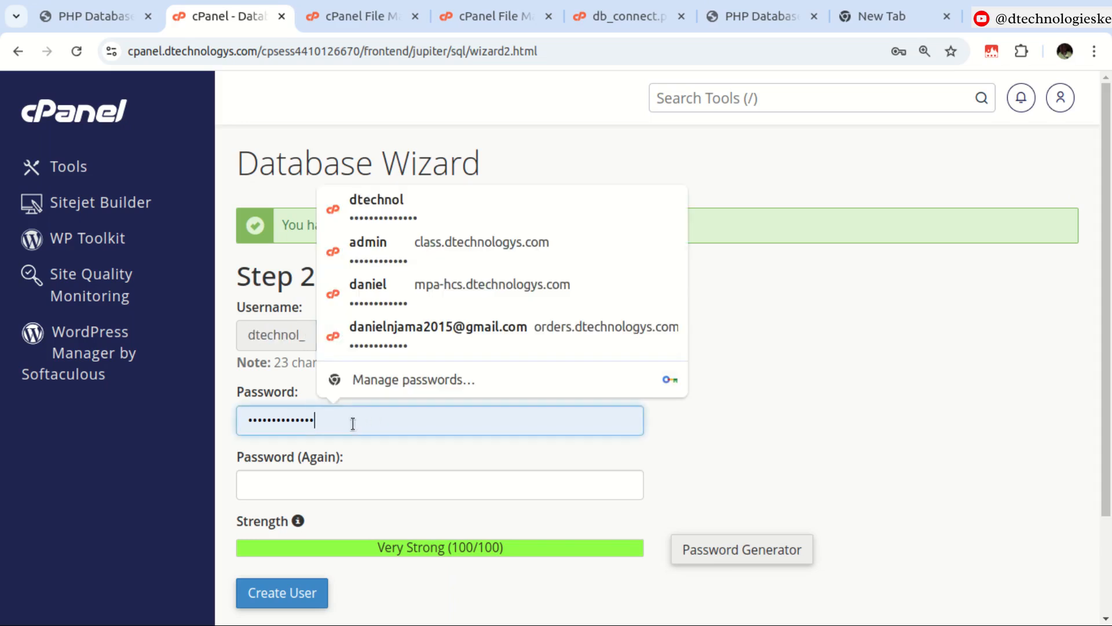
key(ctrl+a)
key(BackSpace)
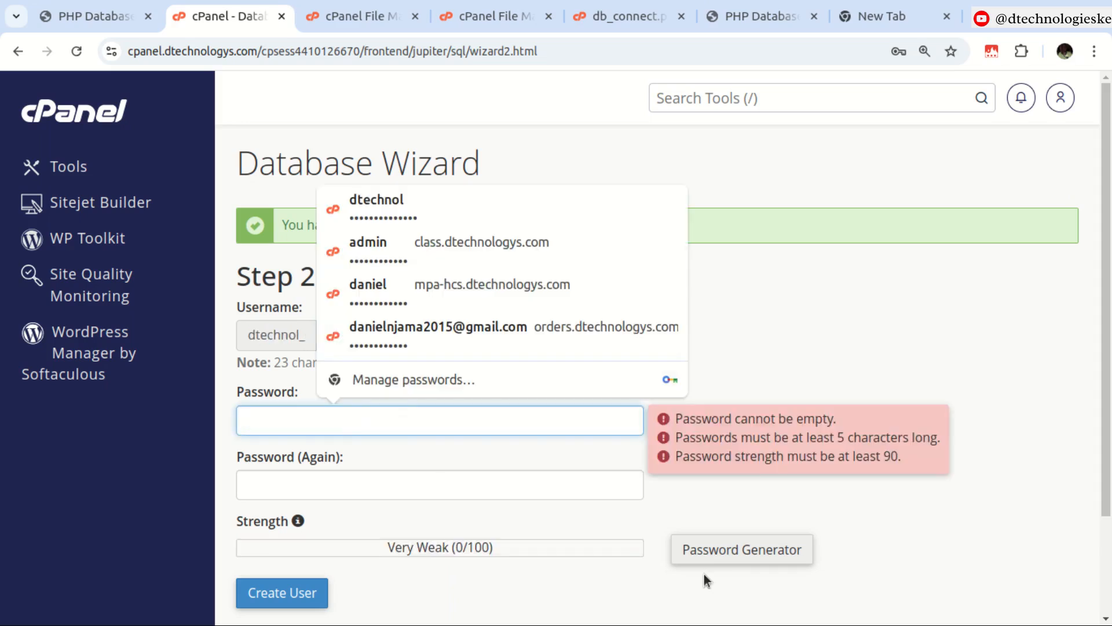
click(788, 554)
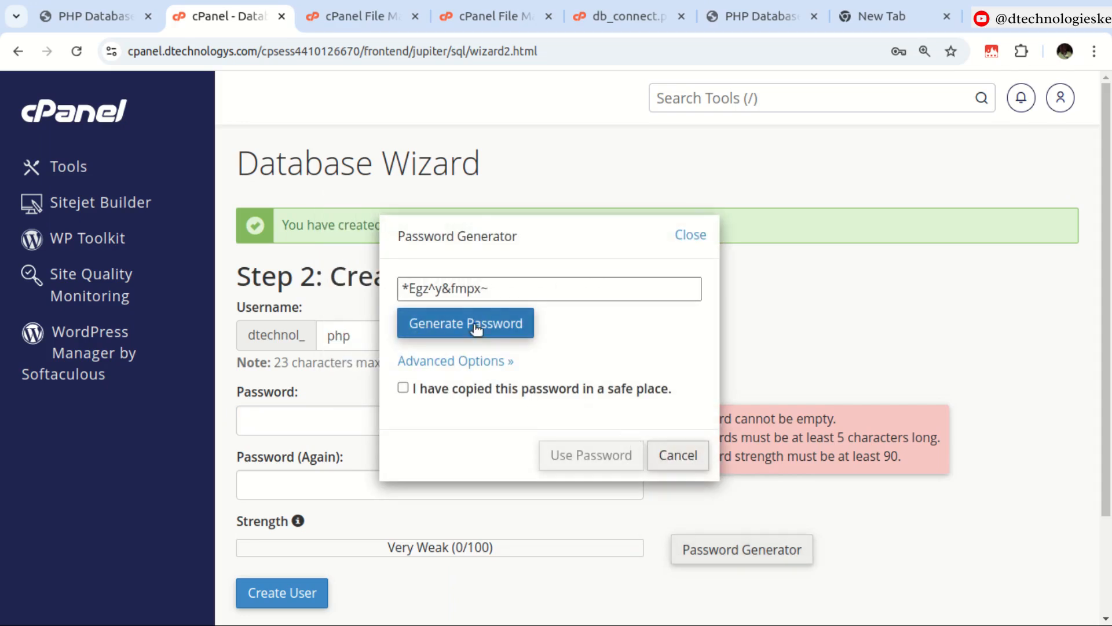
triple_click(490, 289)
key(ctrl+c)
key(BackSpace)
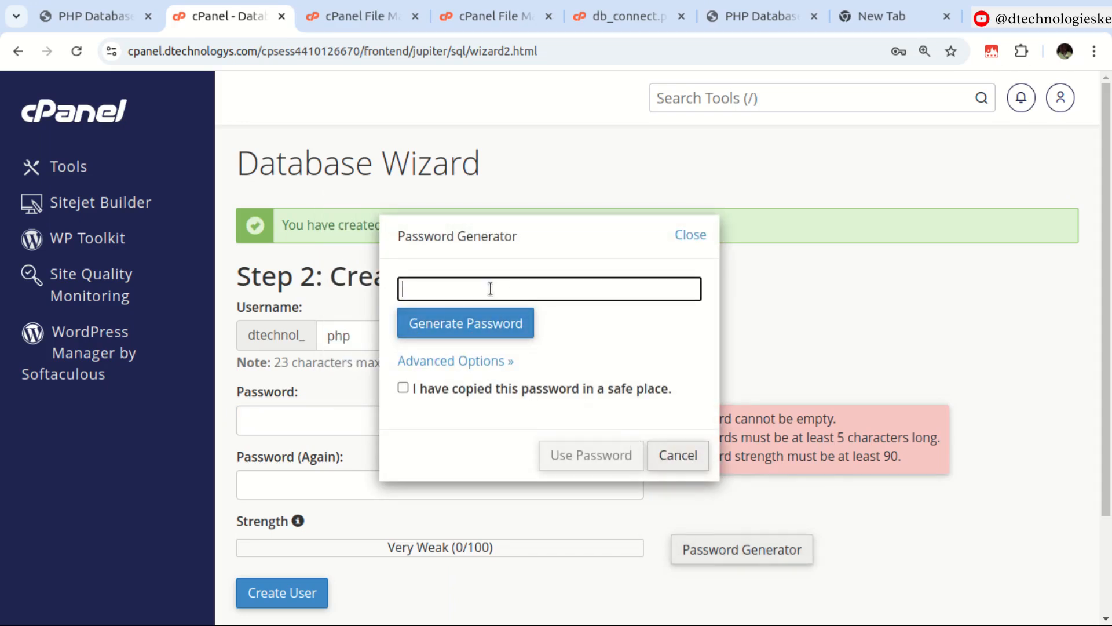
key(ctrl+v)
click(402, 388)
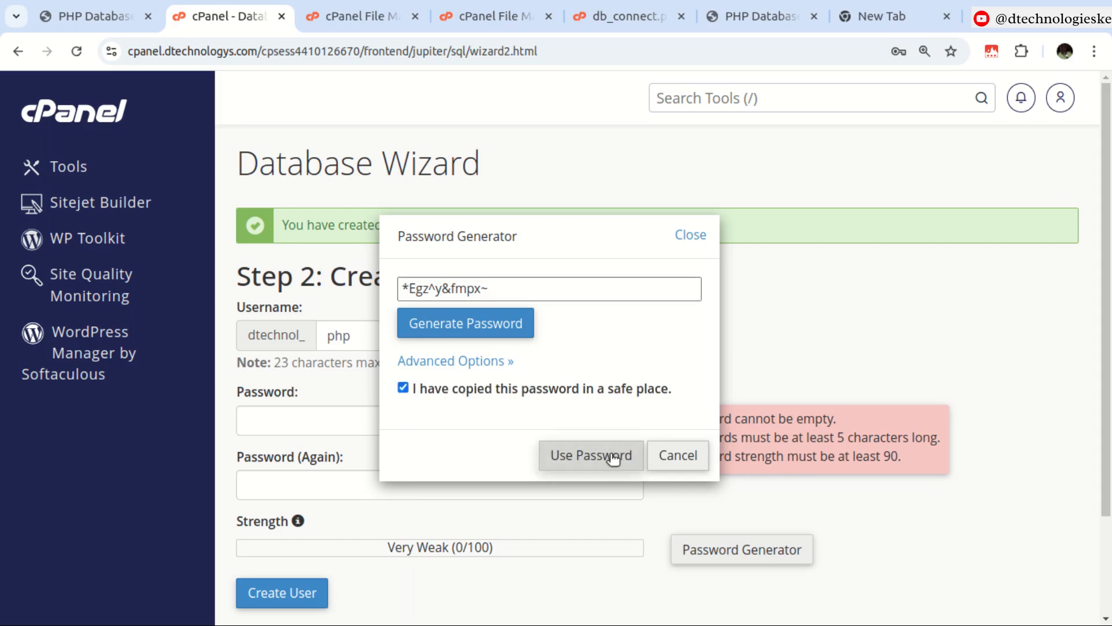
click(610, 455)
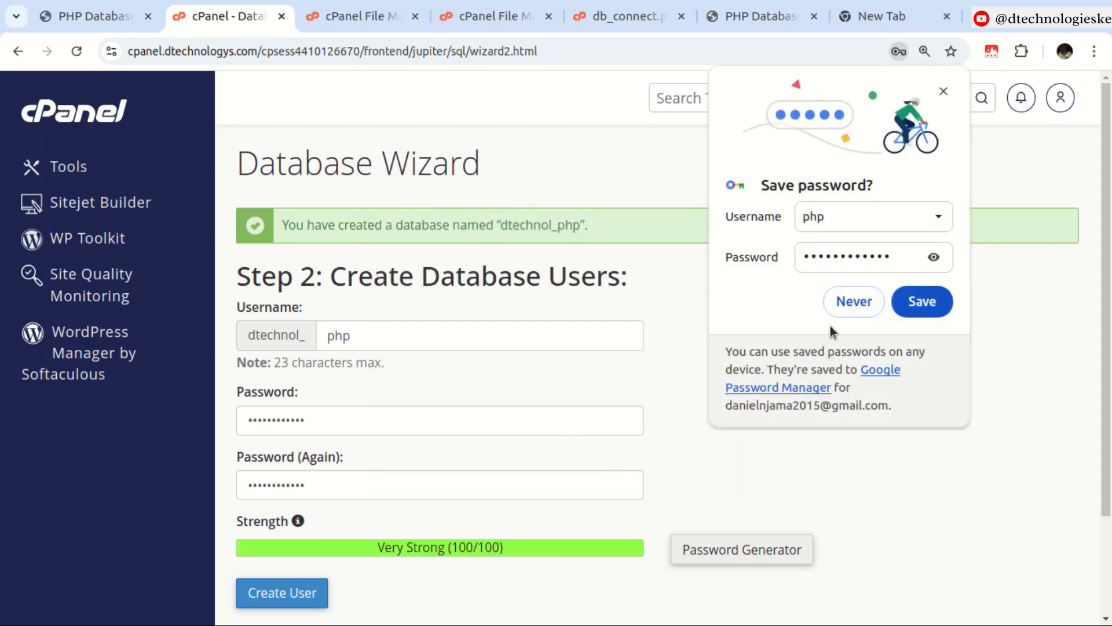
click(849, 302)
scroll(347, 365, down, 3)
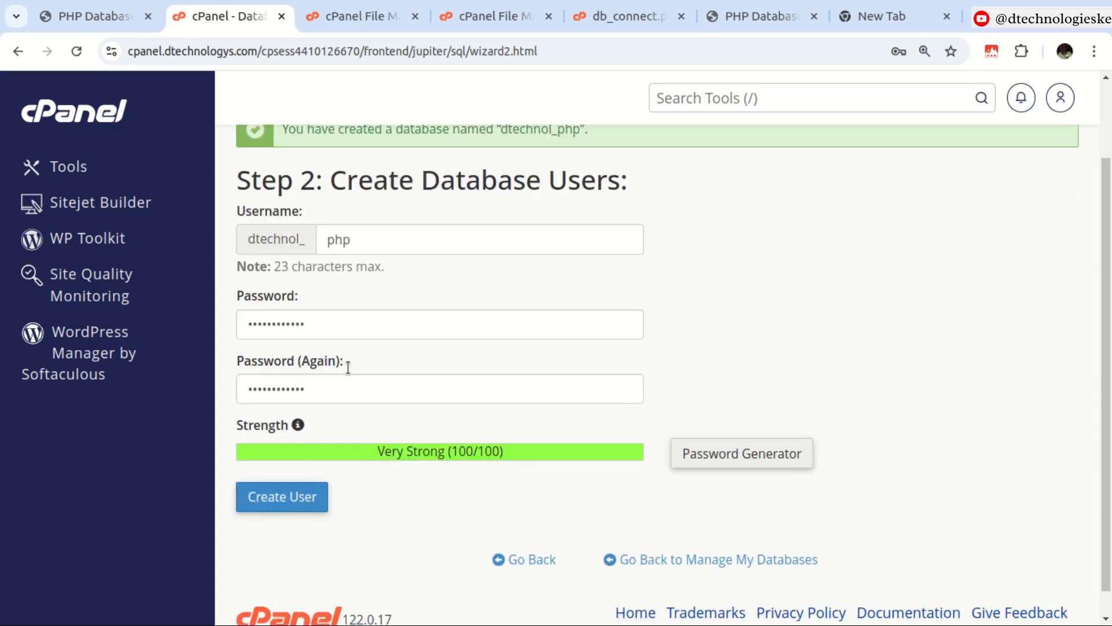
click(290, 496)
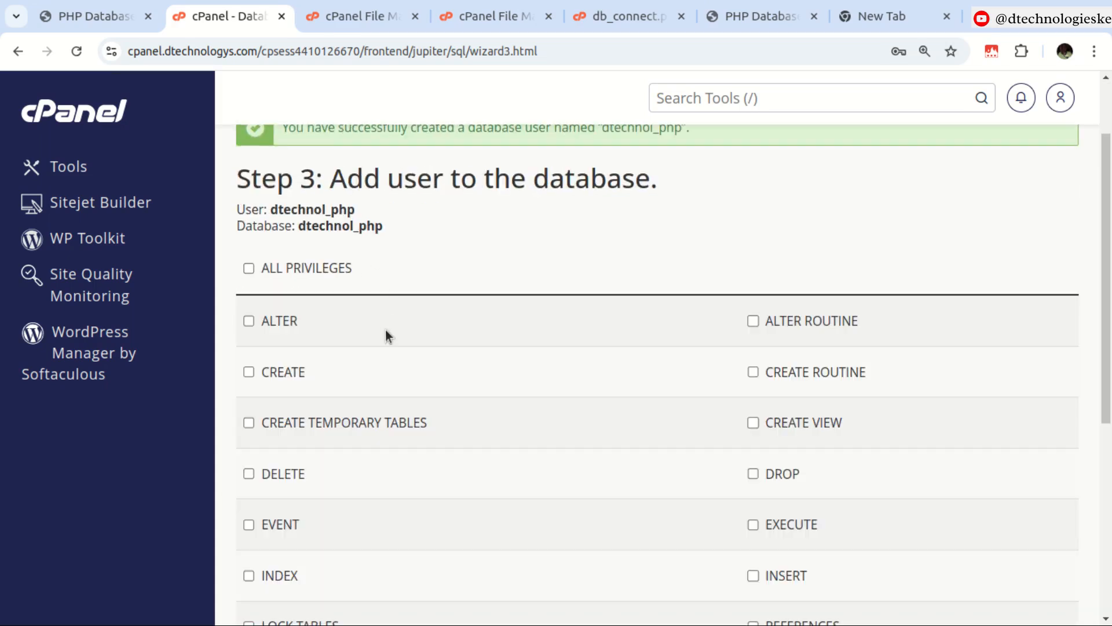
Grant the dtechnol_php user all privileges on the database and apply the changes.
click(249, 268)
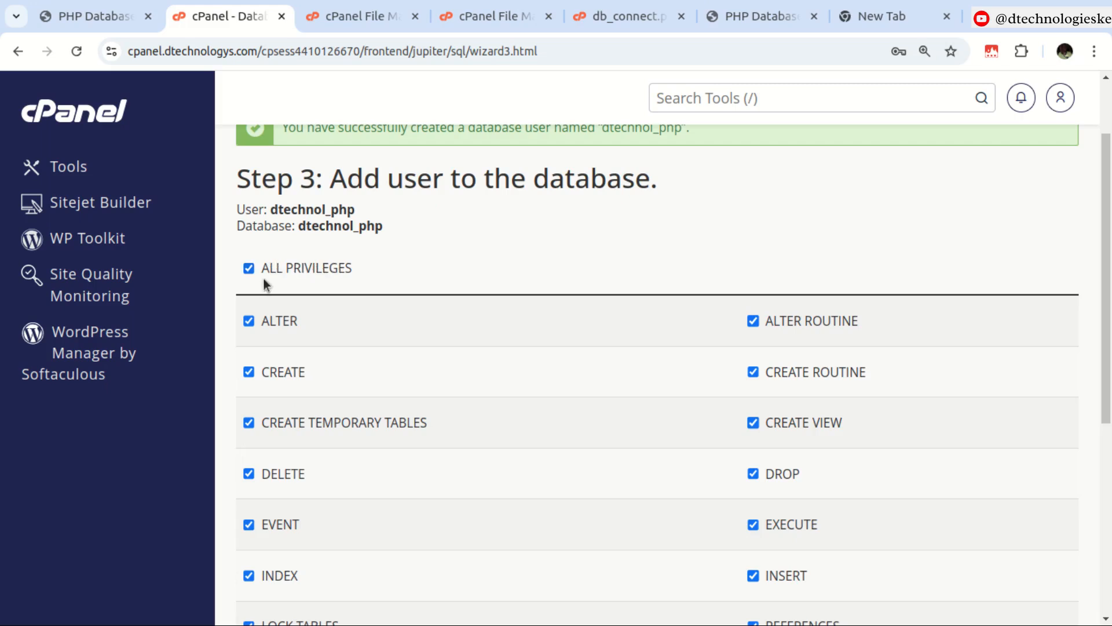
scroll(285, 273, down, 6)
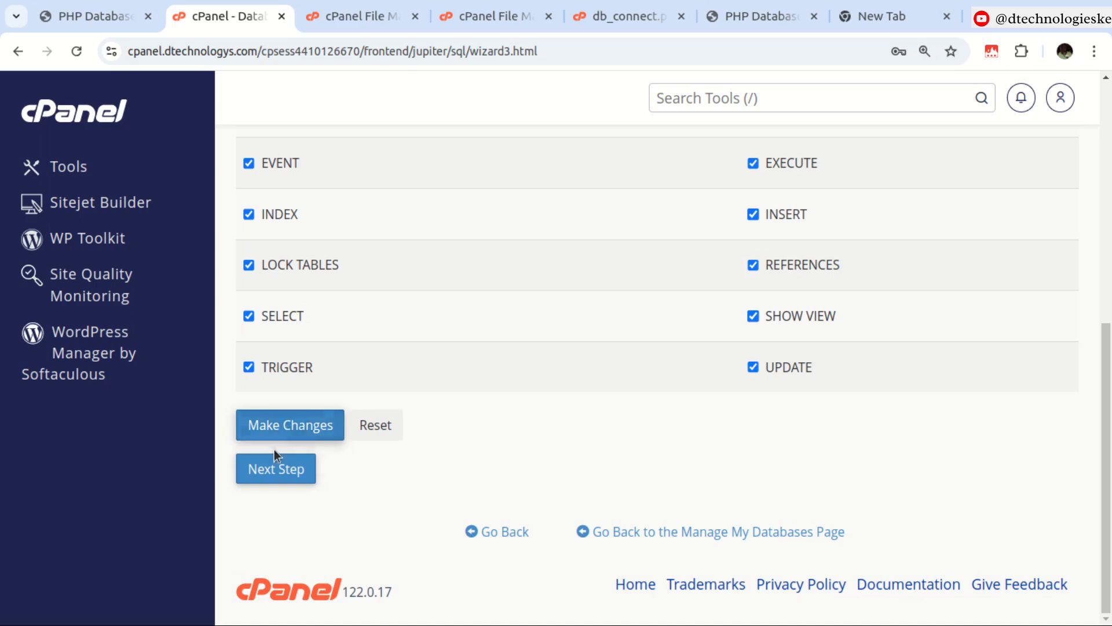
click(285, 427)
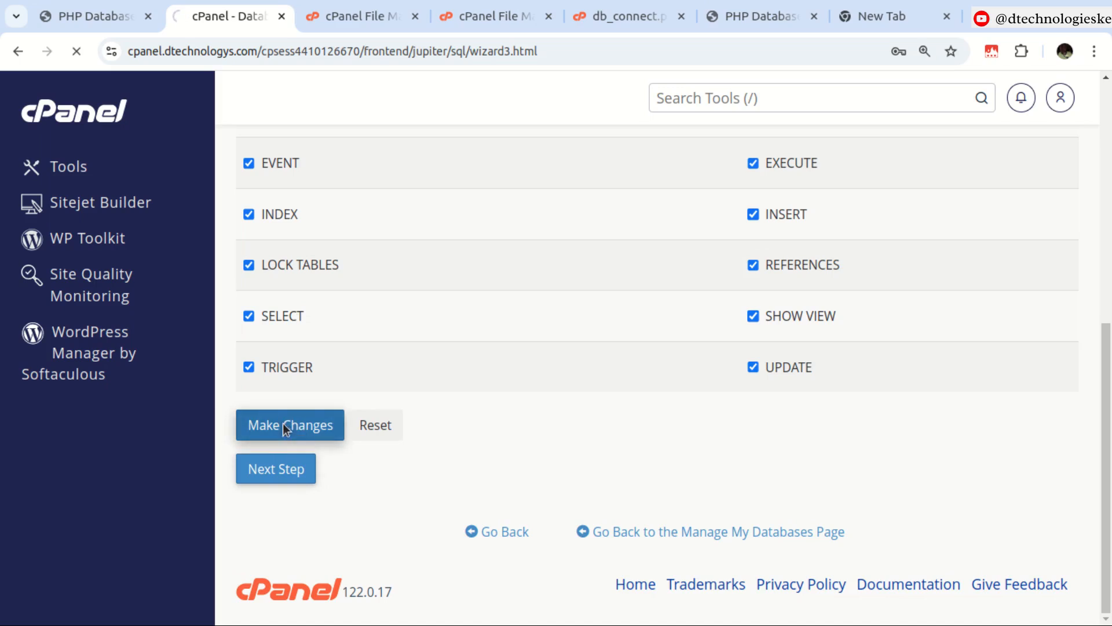
Replace the password value in db_connect.php with the generated password and save the file.
click(615, 17)
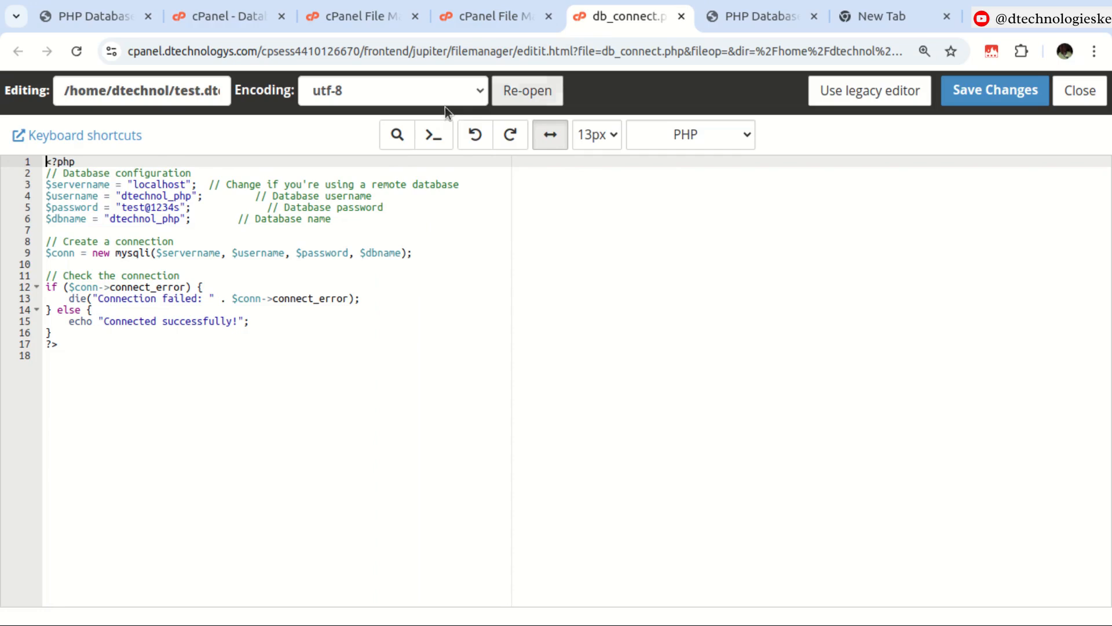
click(122, 207)
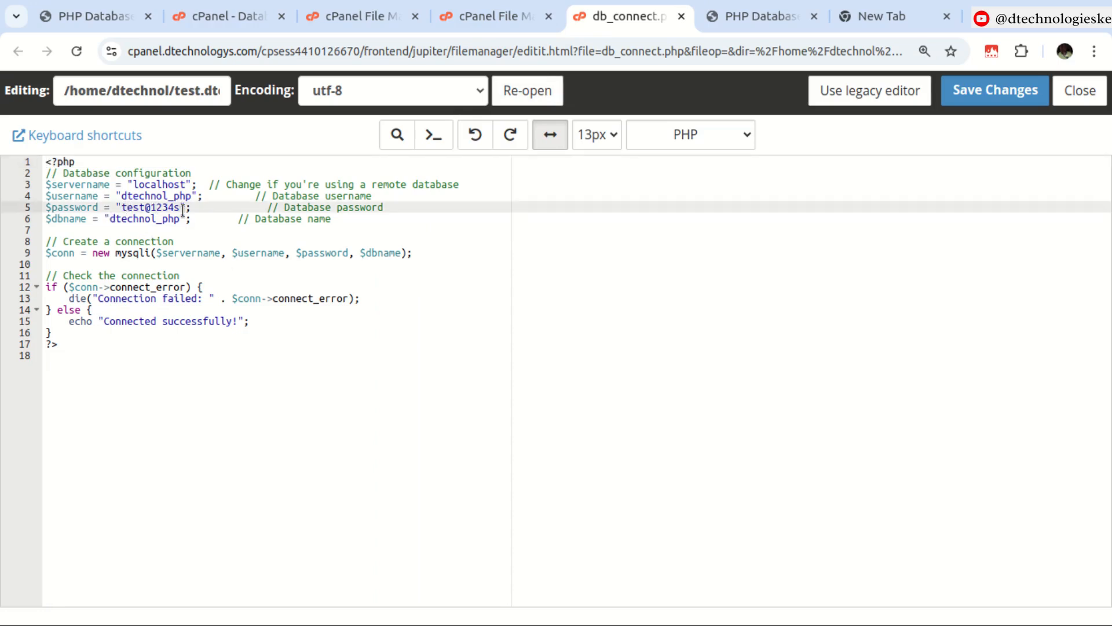
shift+click(183, 207)
key(ctrl+v)
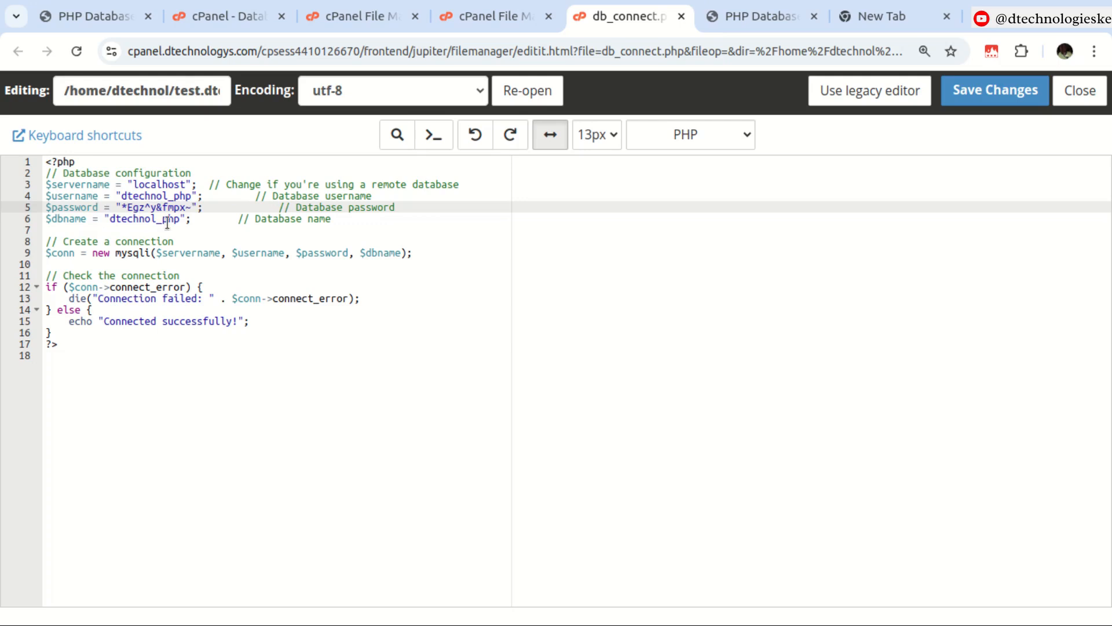
click(1017, 96)
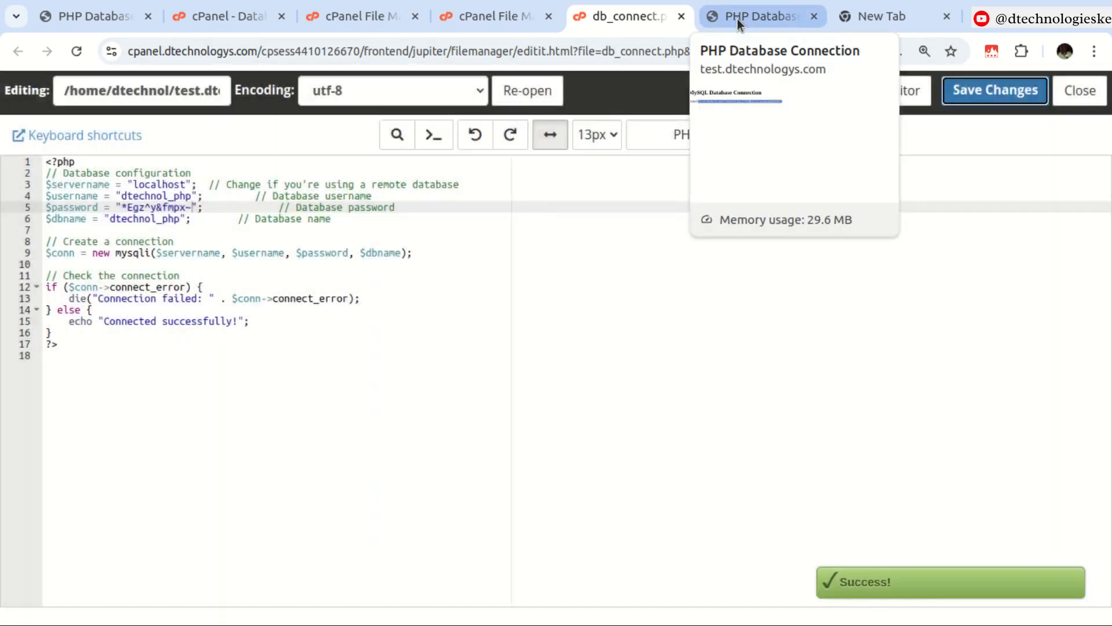
Reload the test.dtechnologys.com site and highlight the connection message.
click(737, 18)
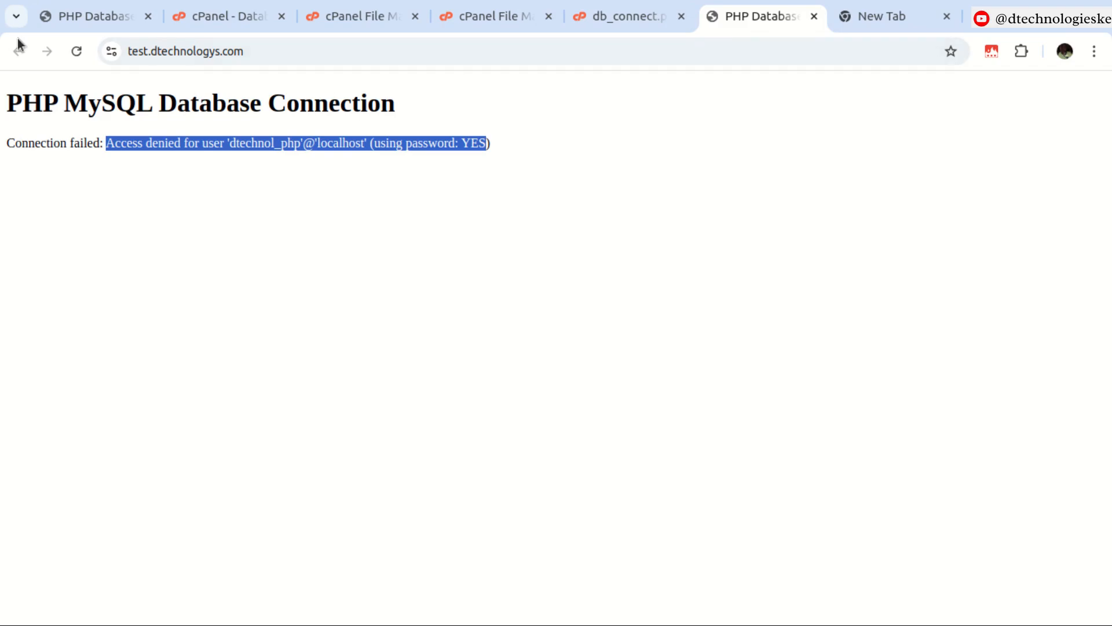
click(77, 51)
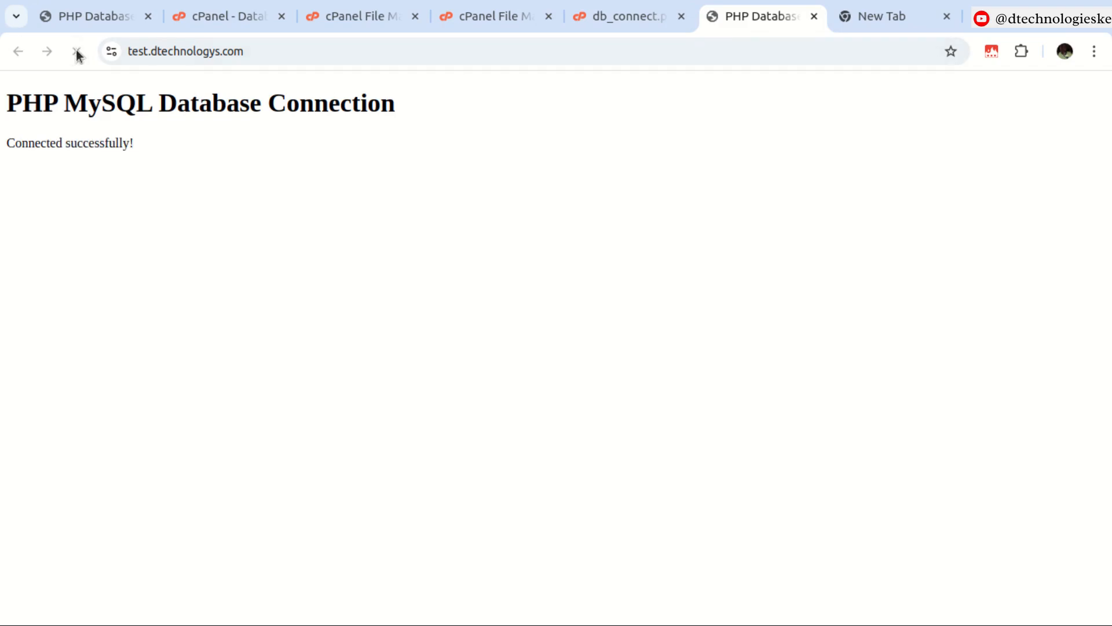
drag(12, 142, 173, 149)
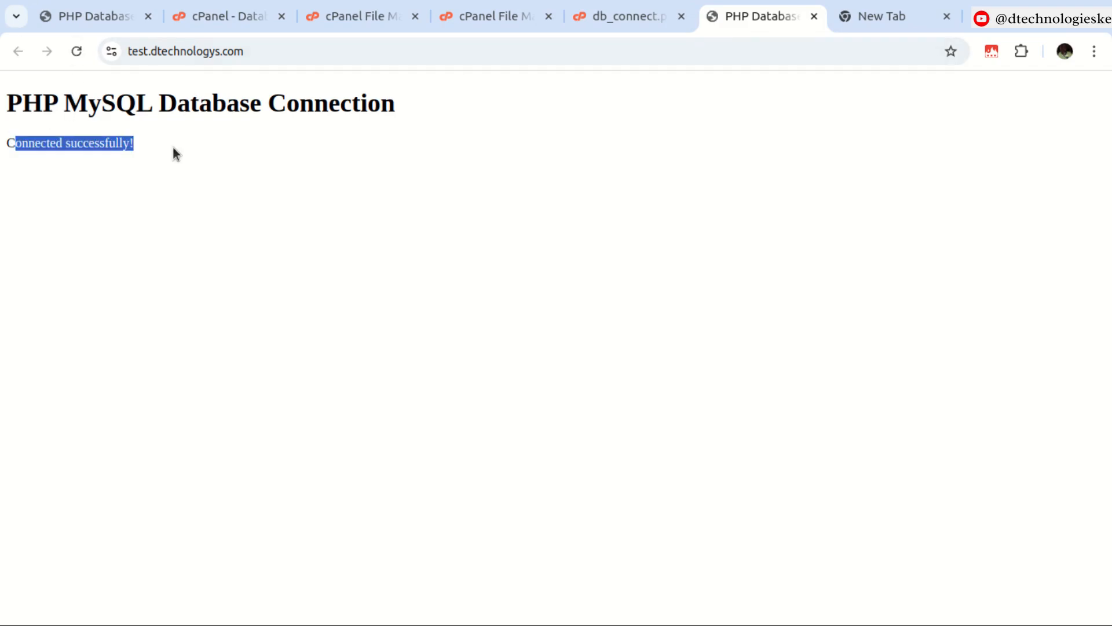